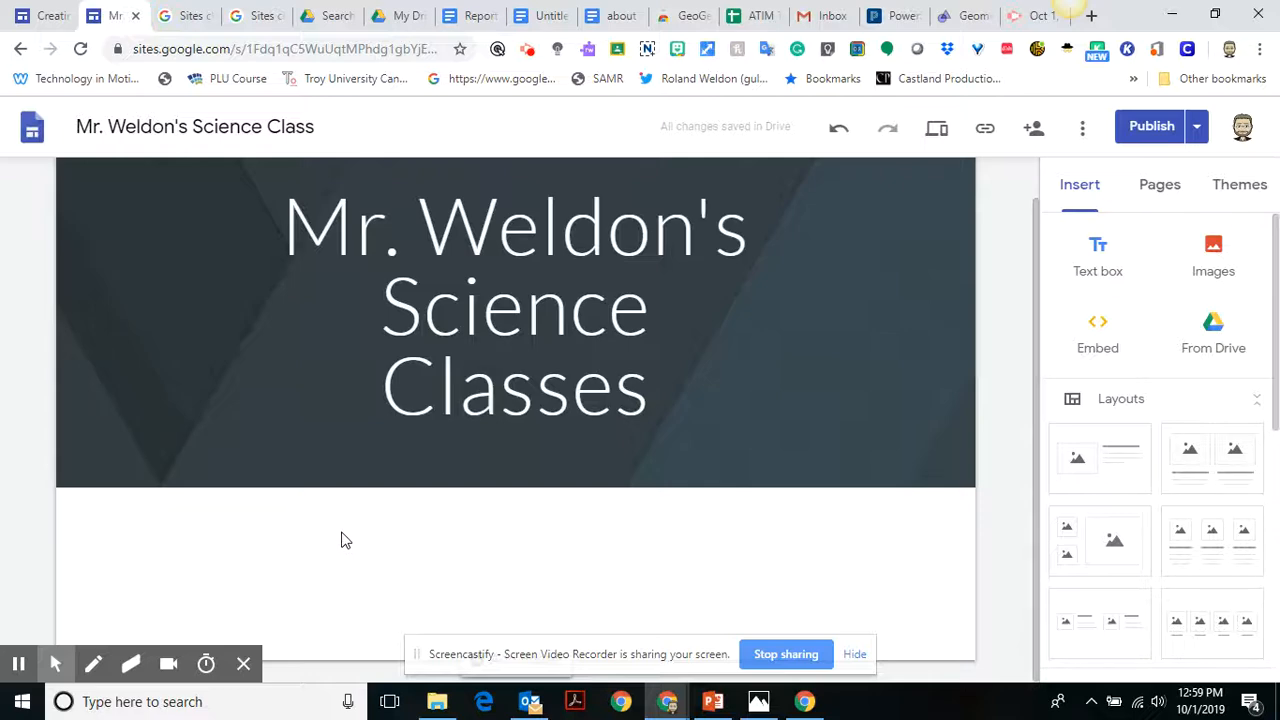
Insert a text box in the blank area below the header and enter "Welcome component" in it.
double_click(193, 530)
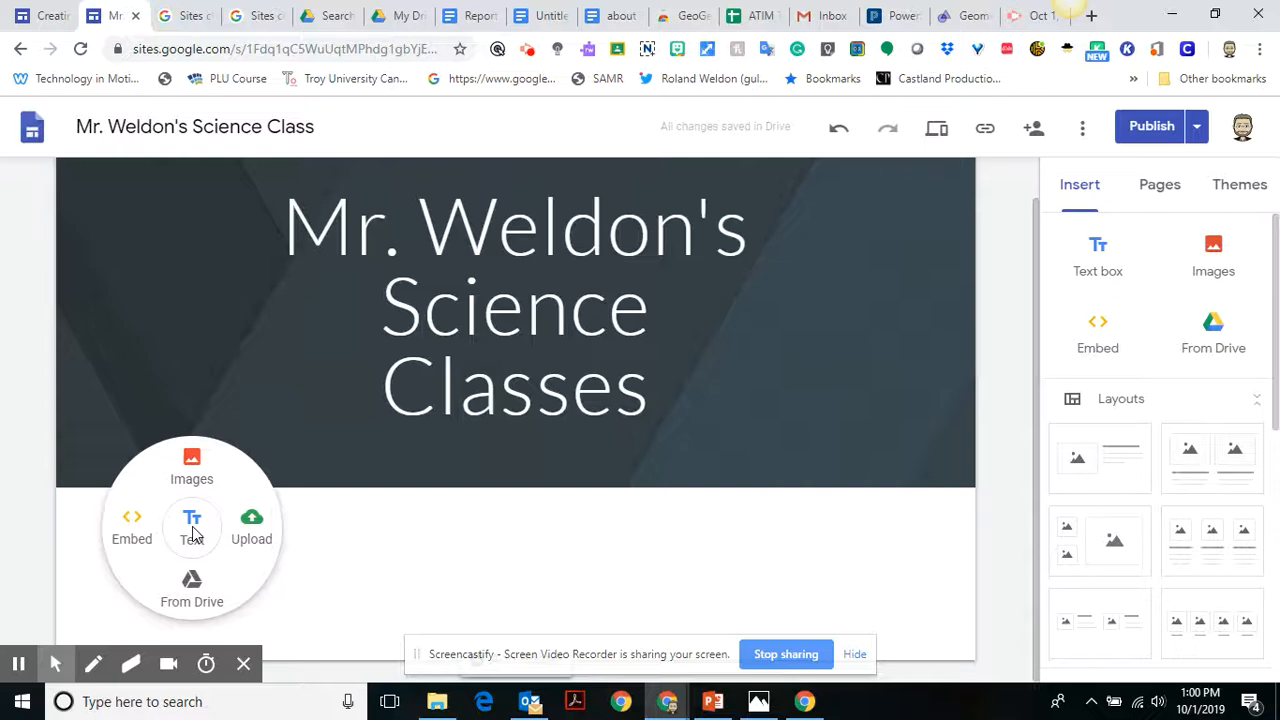
left_click(193, 530)
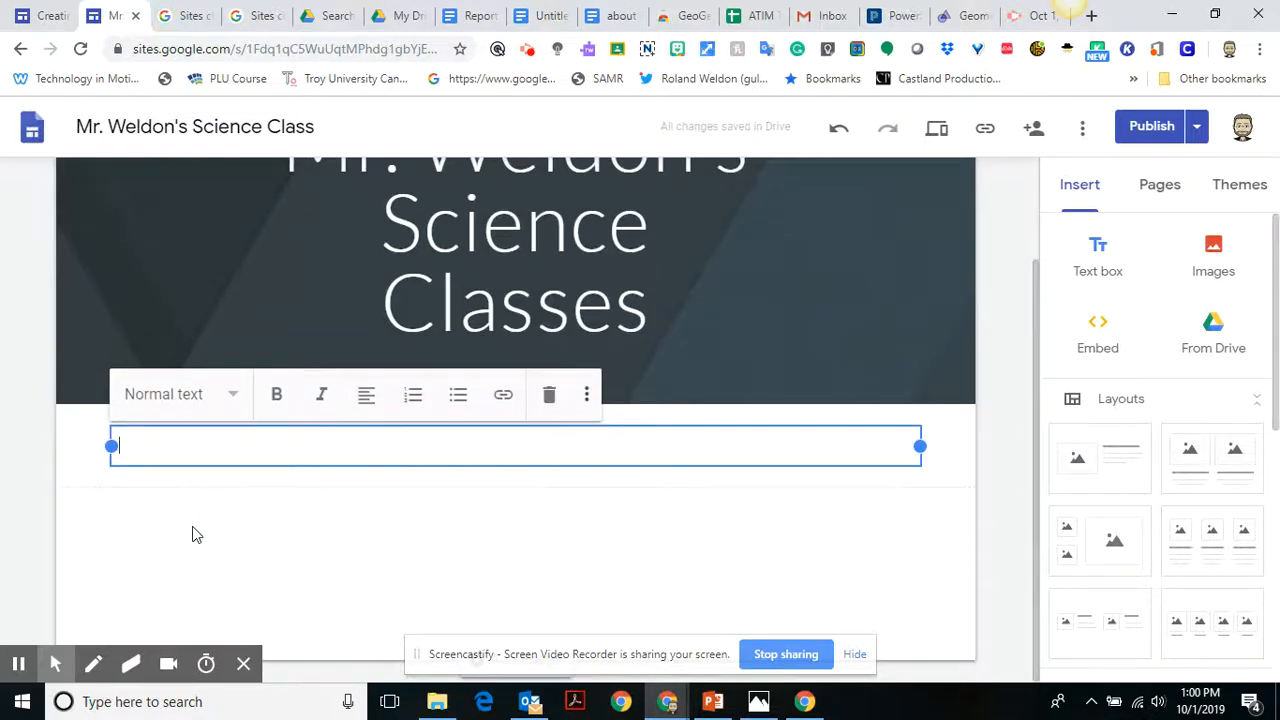
type("Welco")
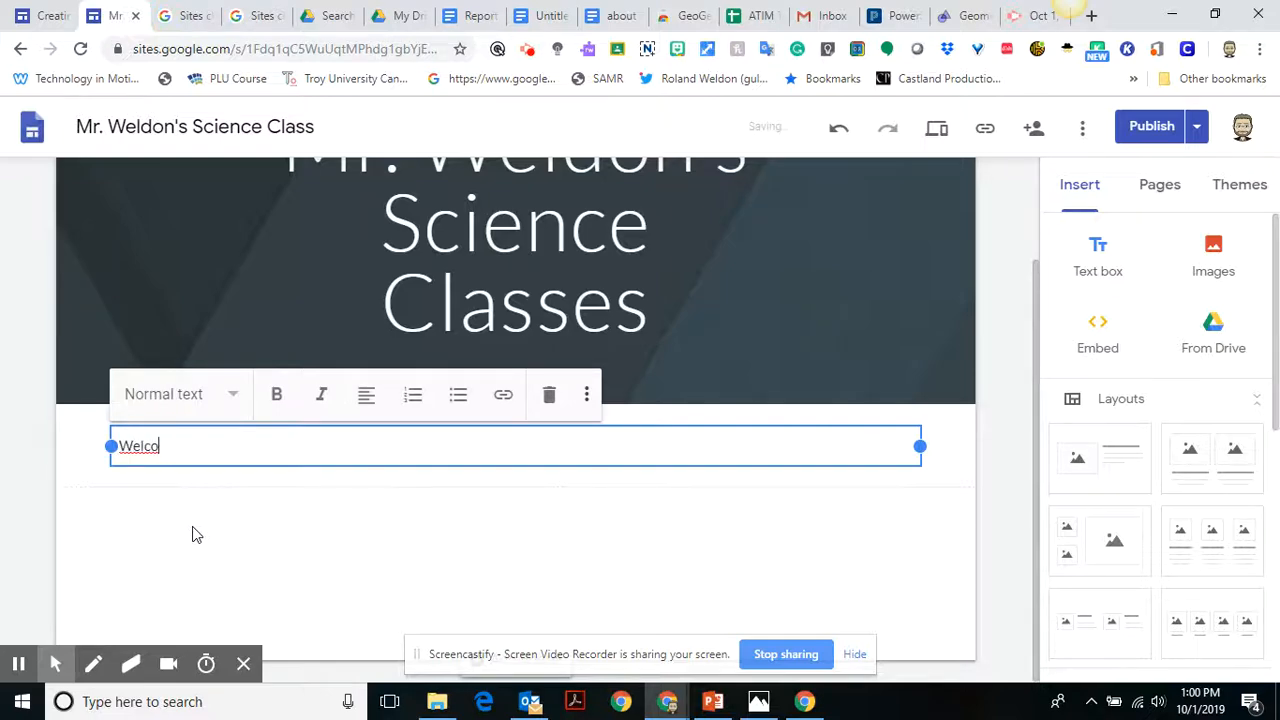
type("me component")
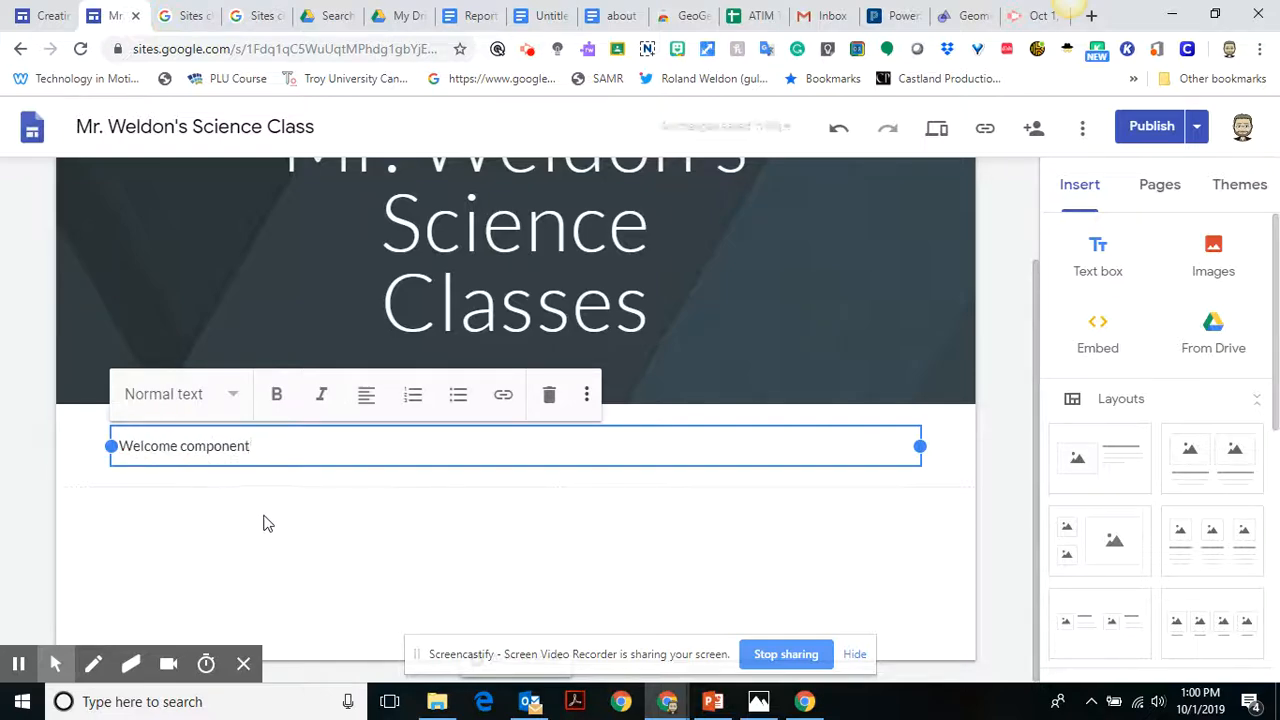
left_click(217, 521)
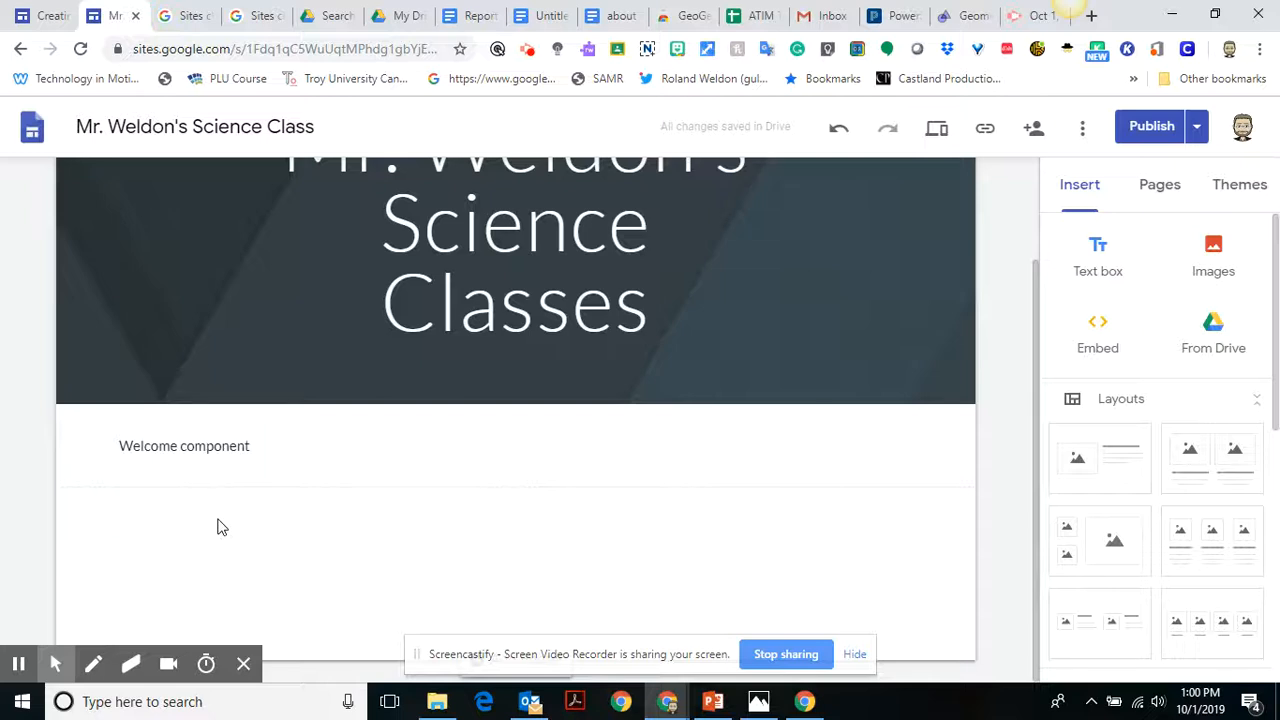
left_click(255, 450)
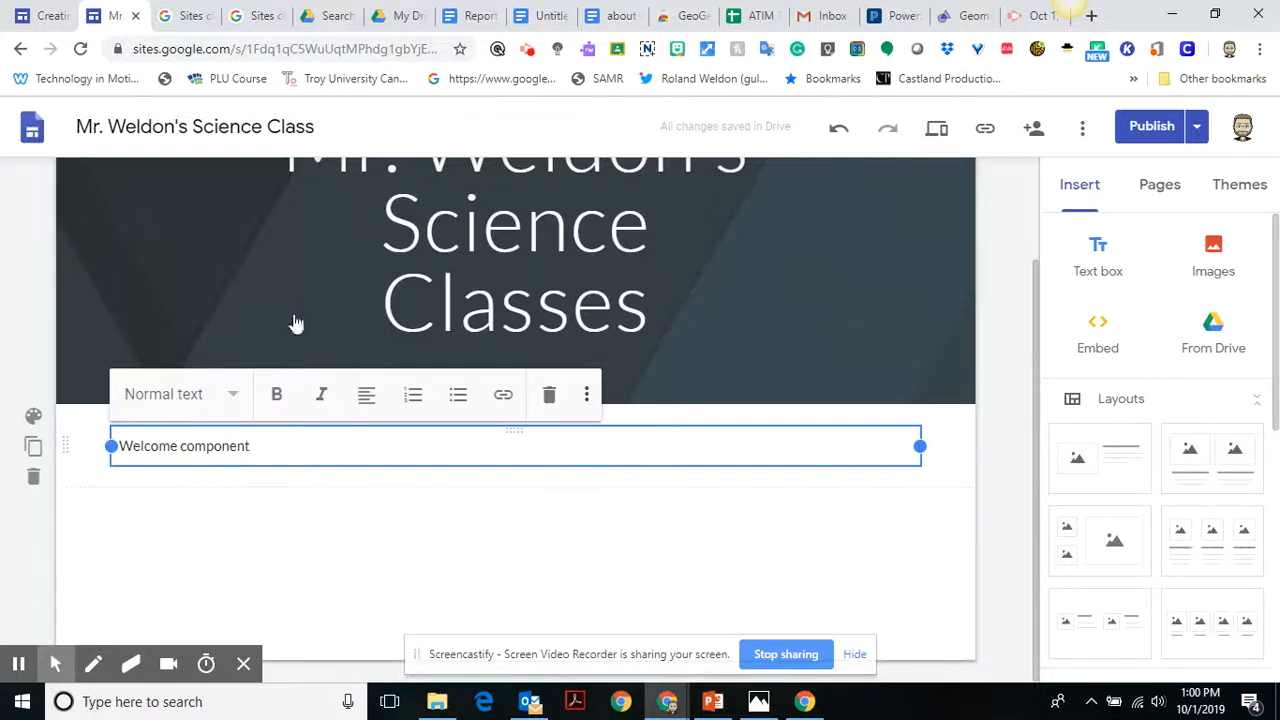
Switch to Google Drive, search for "about me", and open the document "about me bio.docx".
left_click(178, 16)
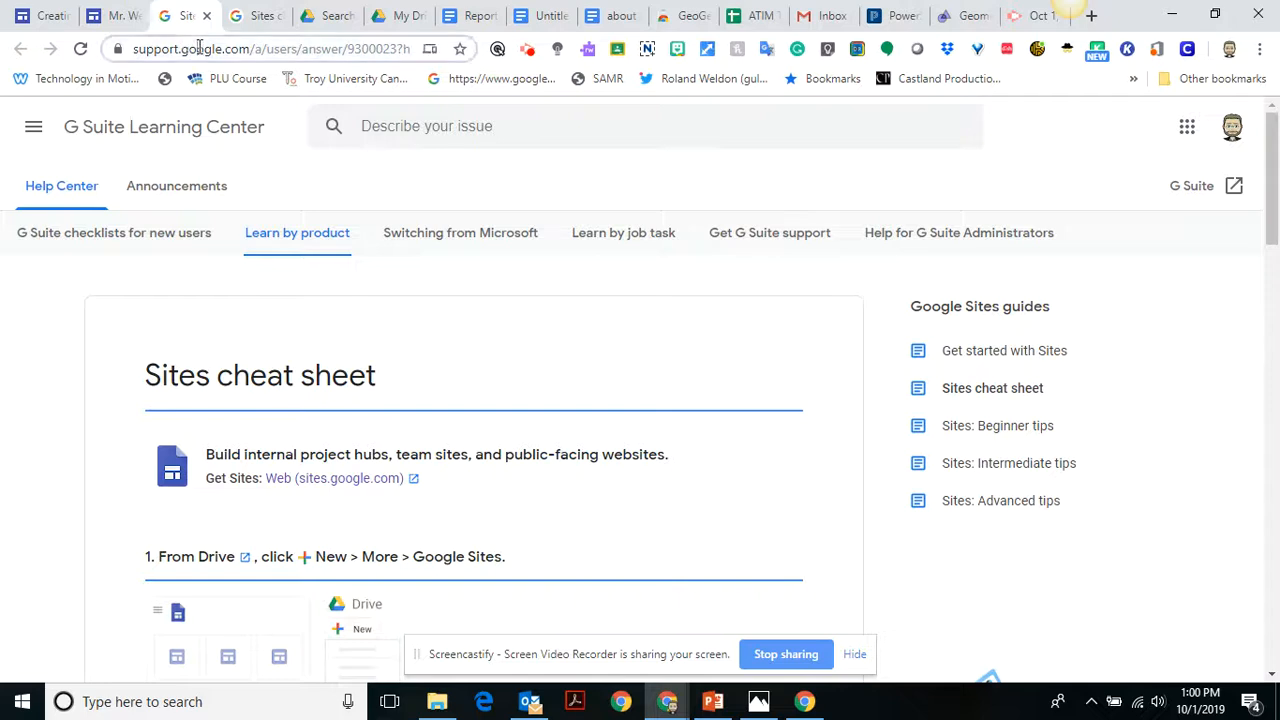
left_click(200, 48)
left_click(323, 20)
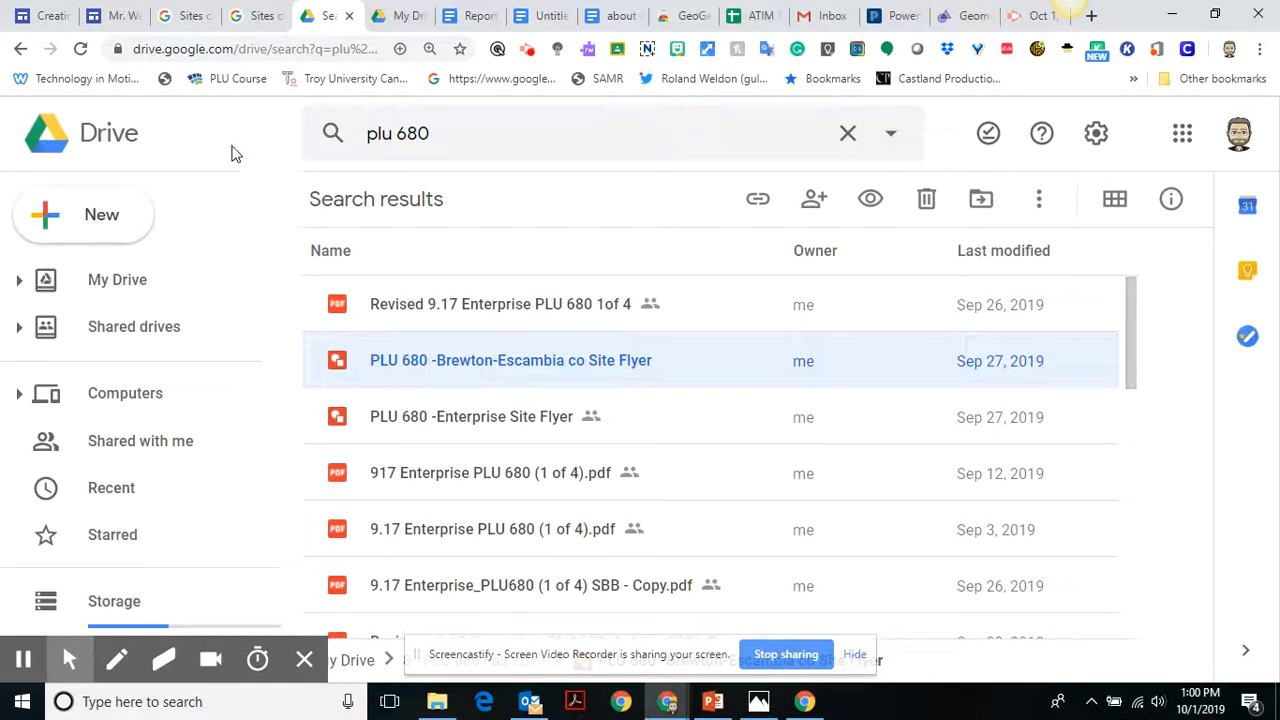
left_click(338, 140)
type("ab")
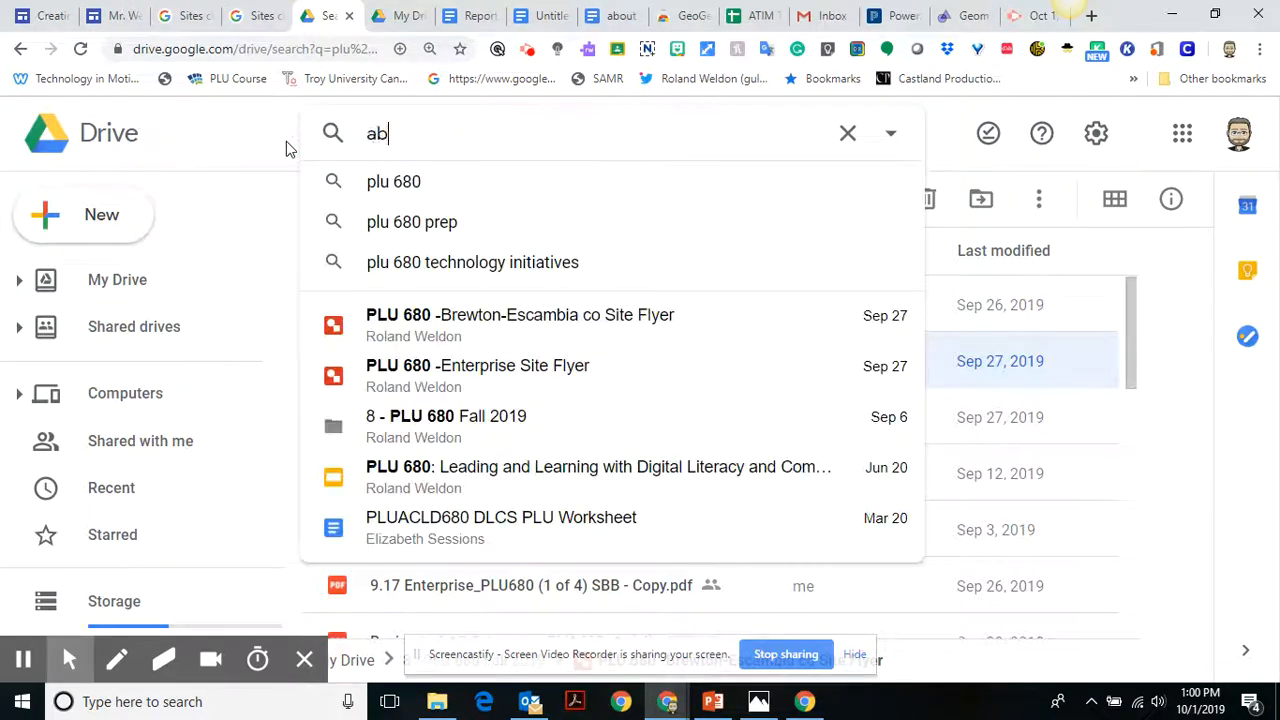
type("out me")
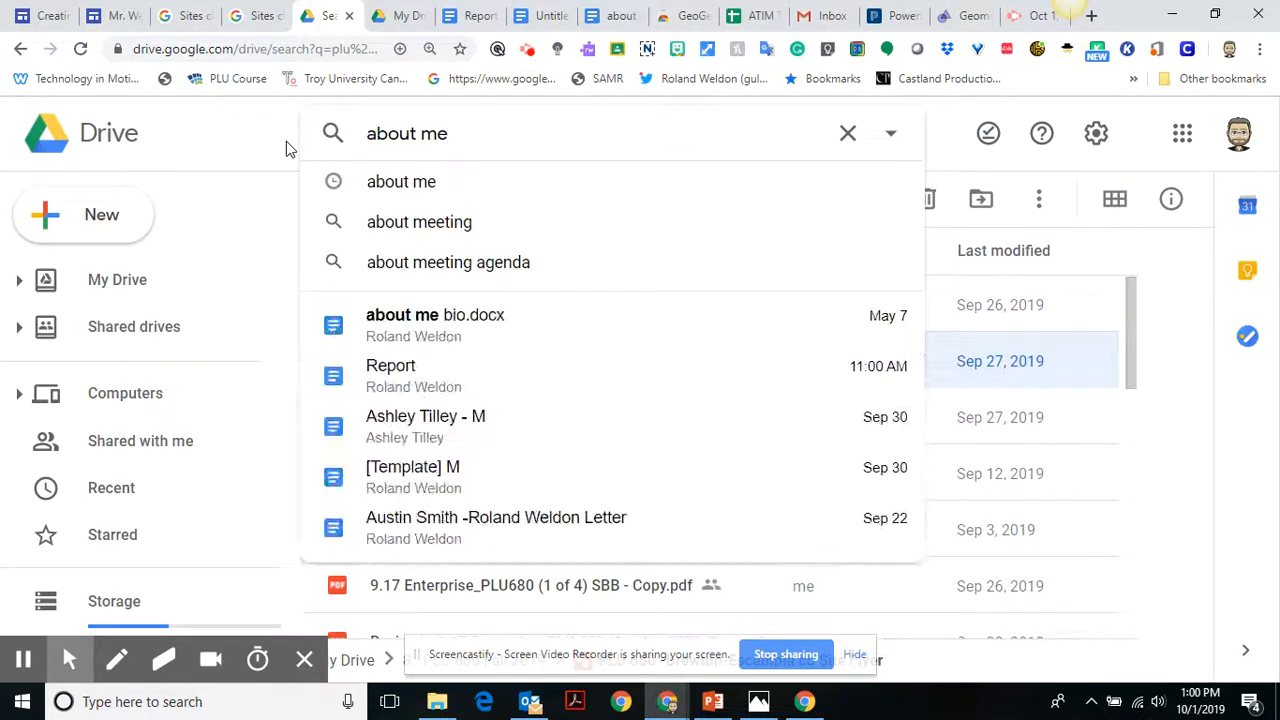
left_click(383, 330)
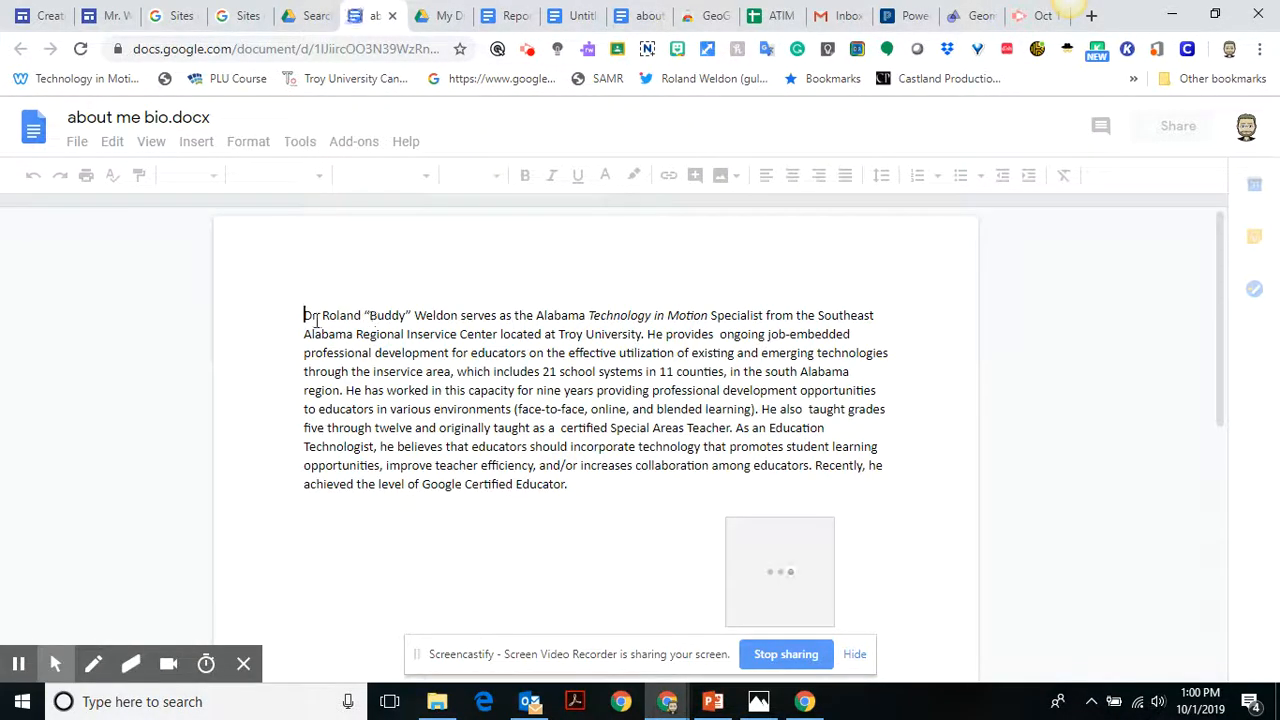
Copy the biography paragraph from the document and paste it over "Welcome component" in the Google Sites text box.
left_click(578, 481, "shift")
key("ctrl+c")
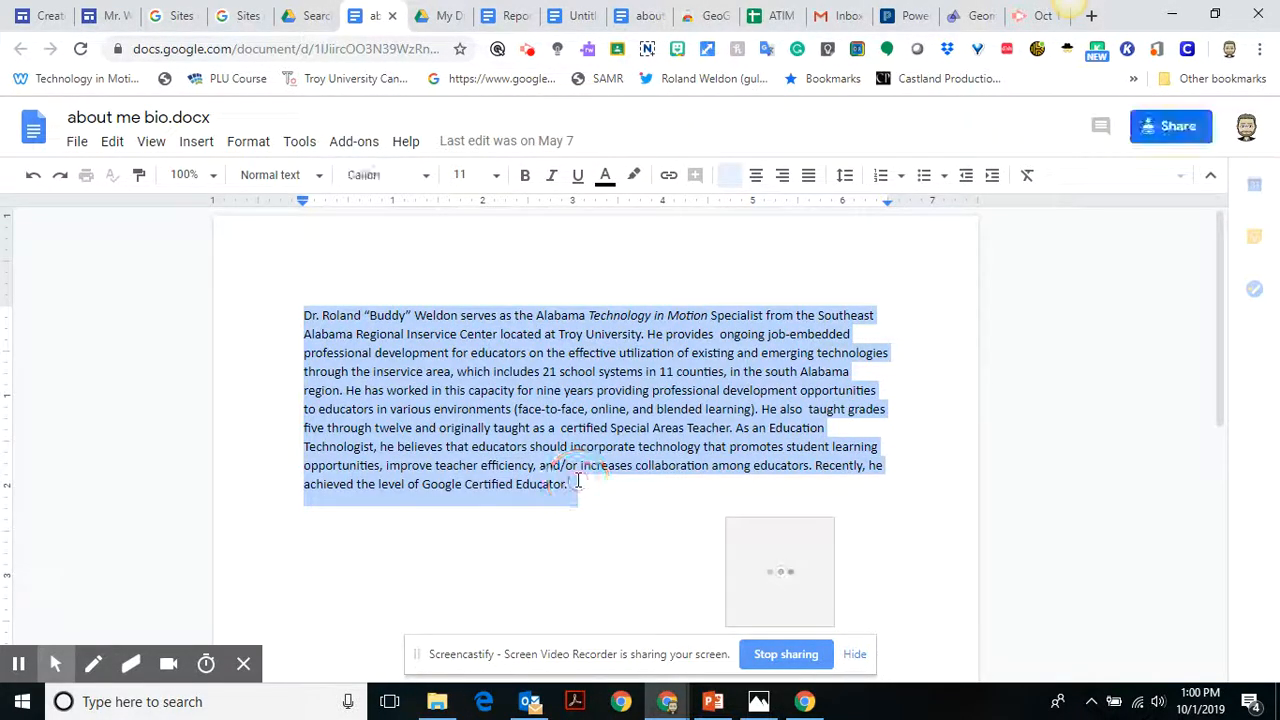
left_click(40, 16)
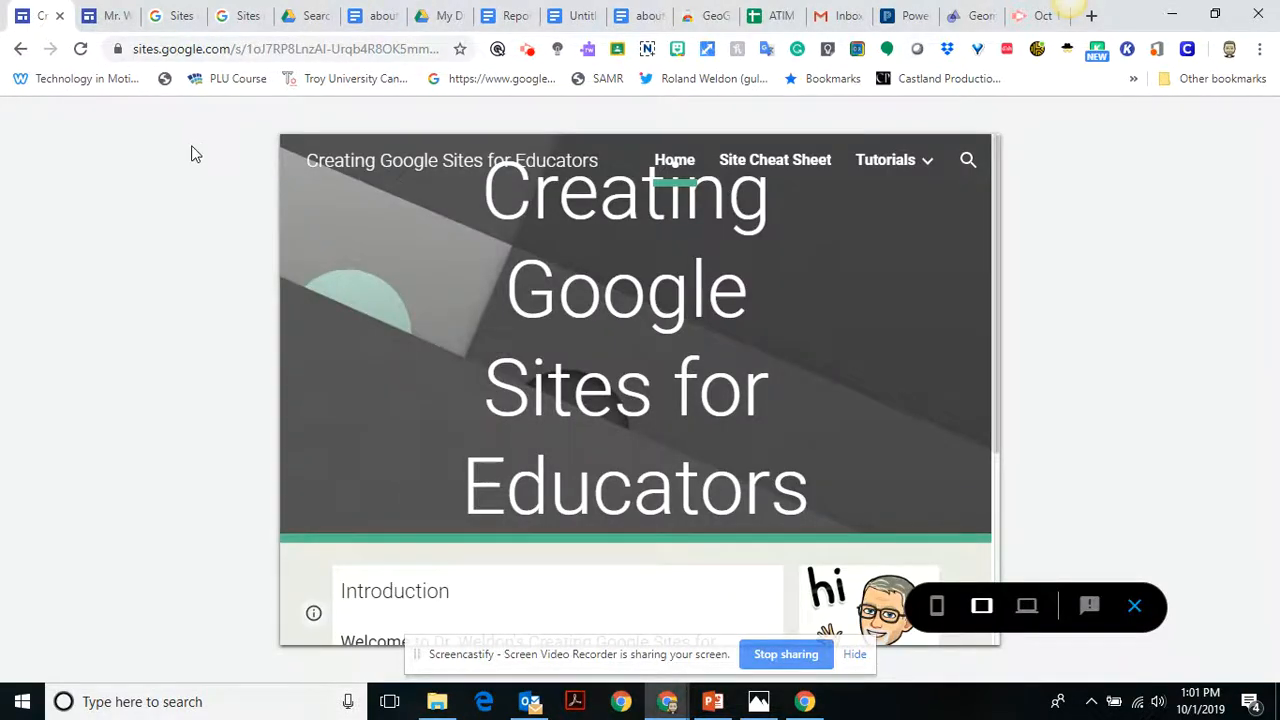
left_click(110, 16)
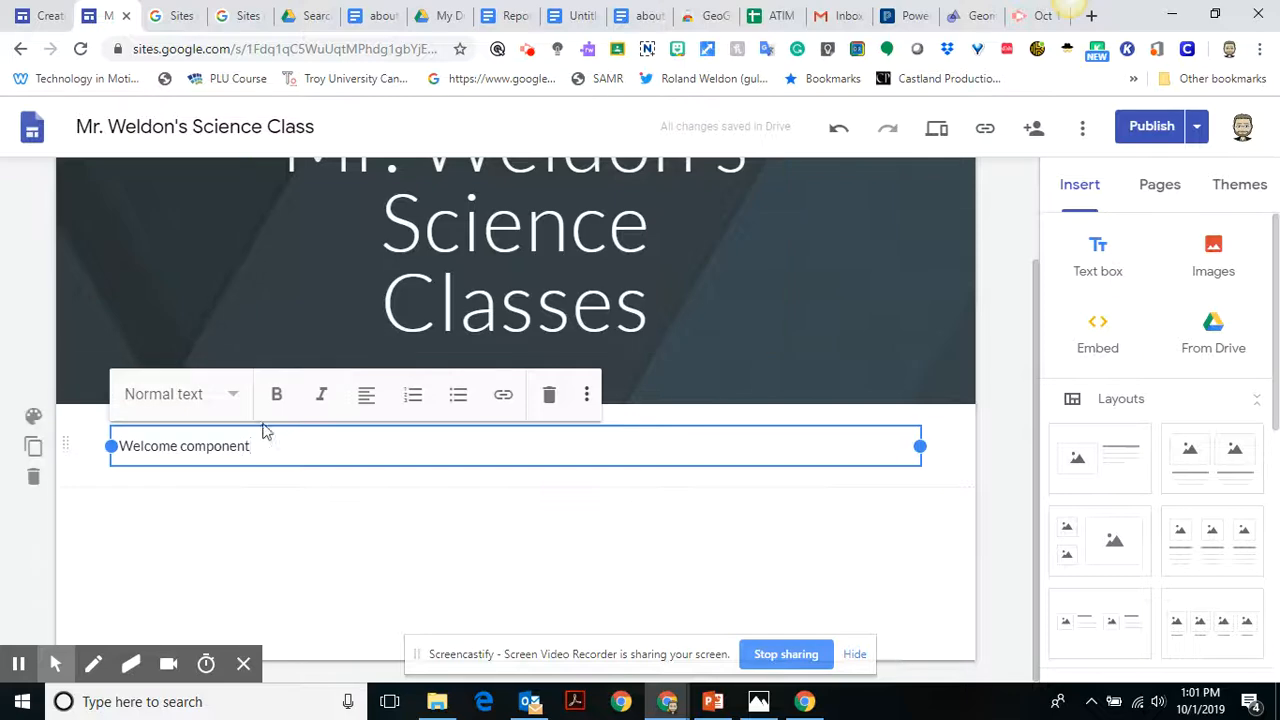
left_click_drag(256, 446, 113, 446)
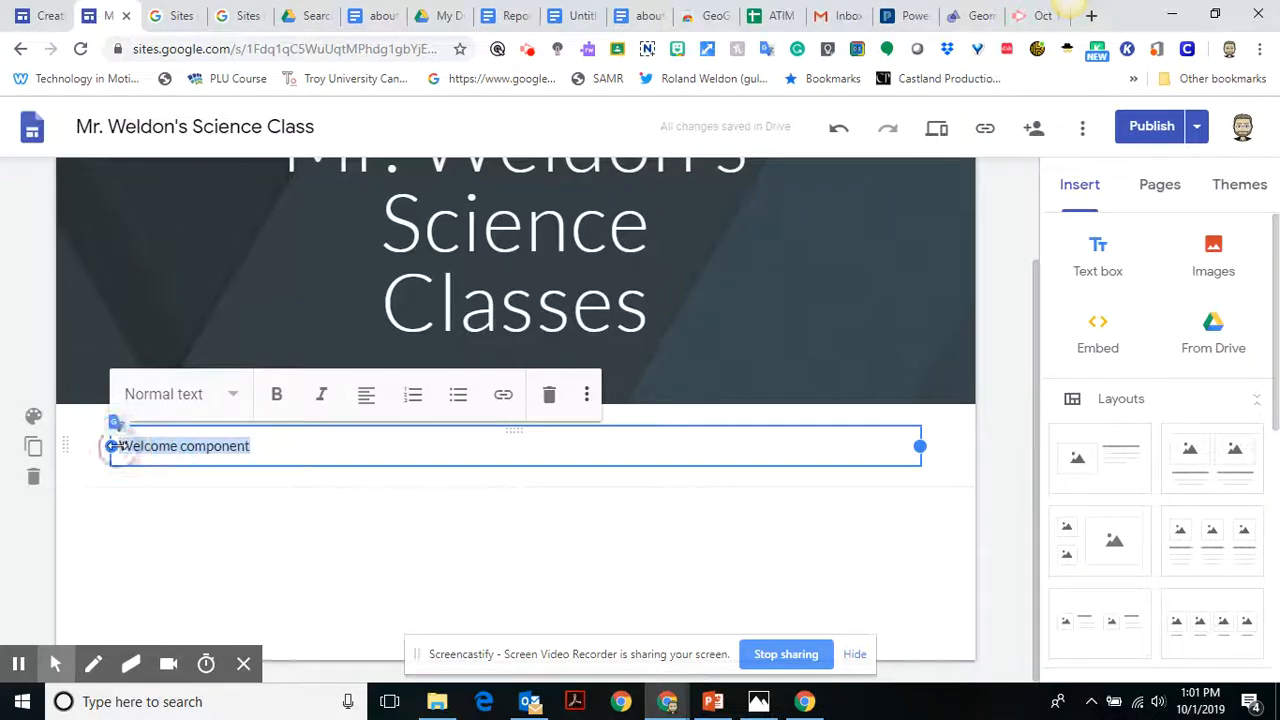
key("ctrl+v")
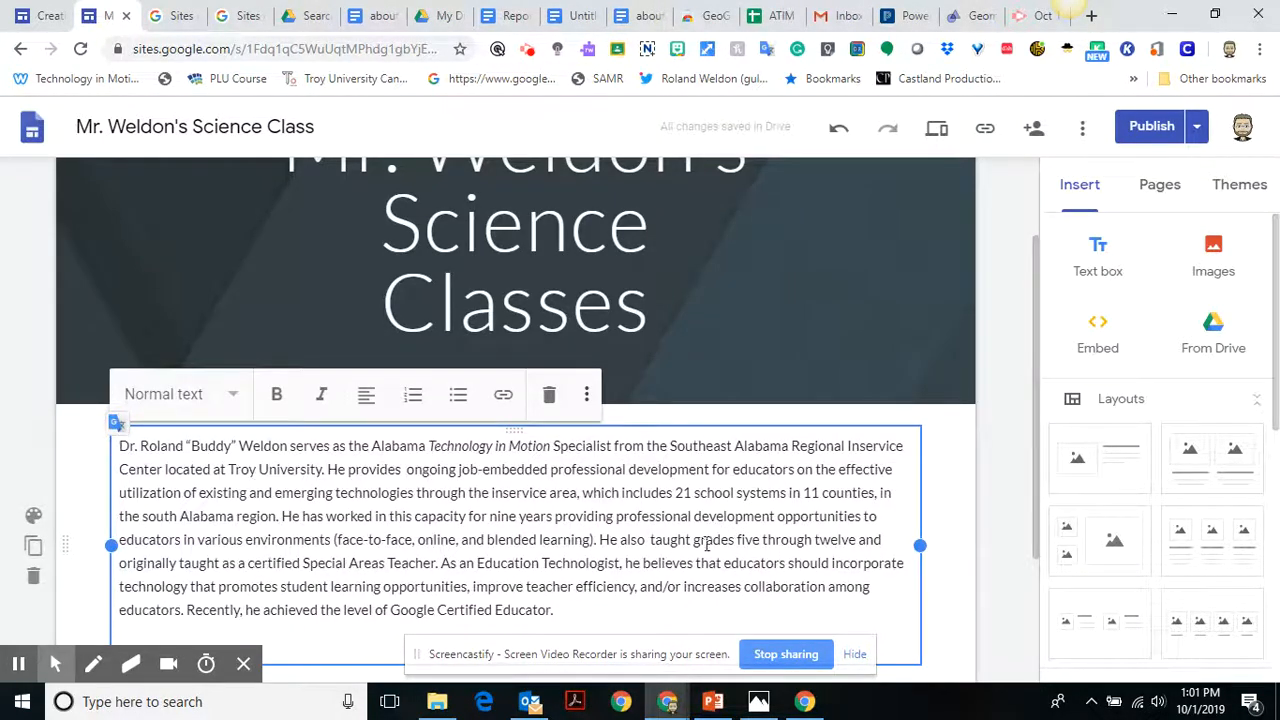
left_click(951, 506)
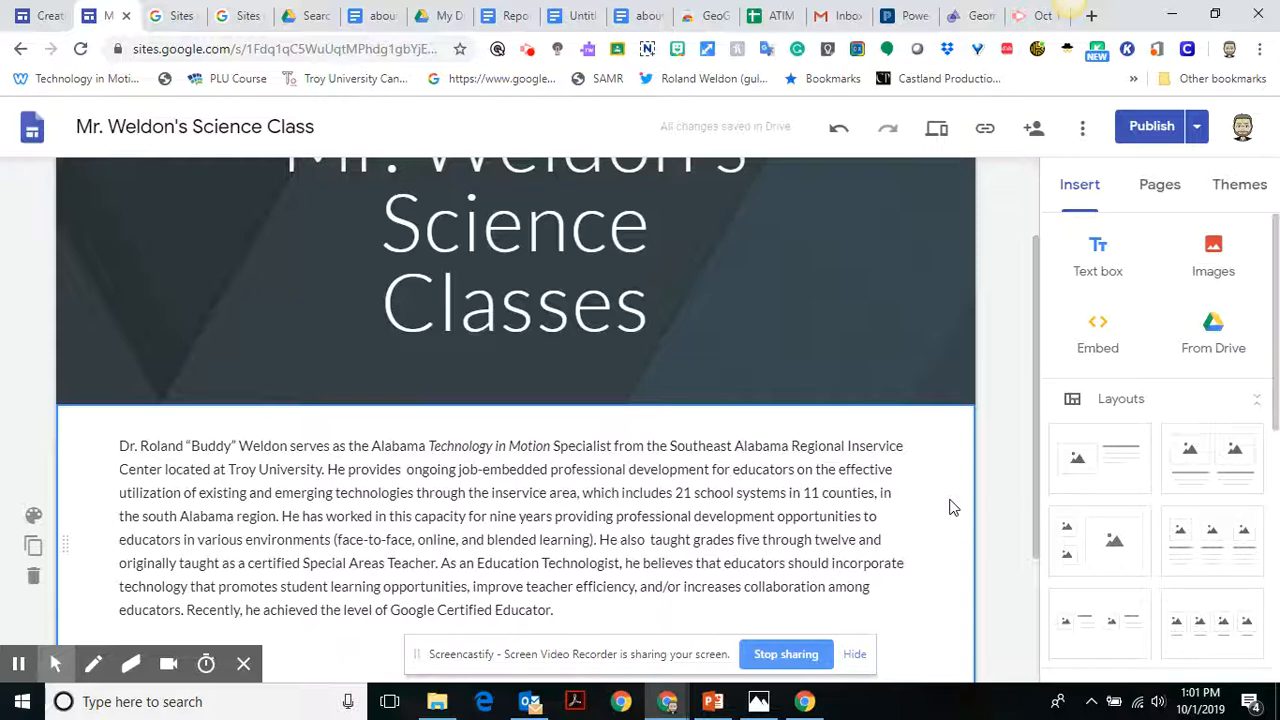
Add another text box to the biography section and enter "Welcome" in it.
left_click_drag(1032, 471, 1032, 516)
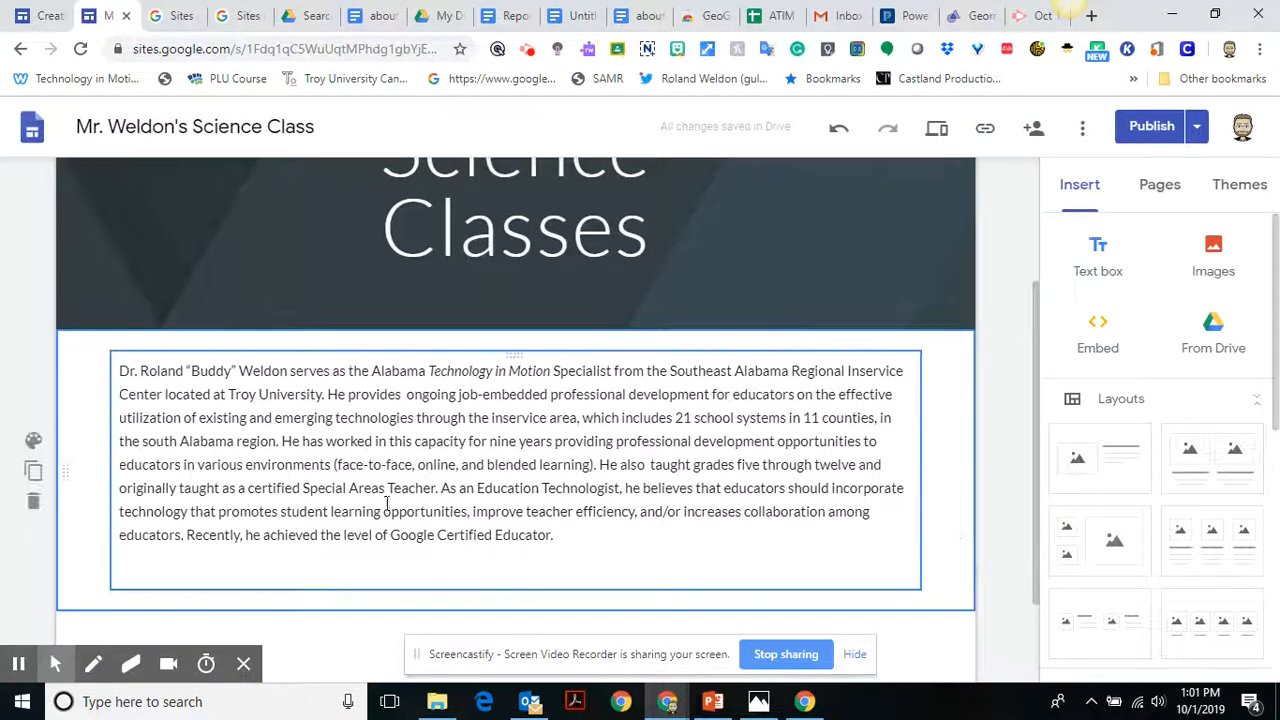
double_click(163, 345)
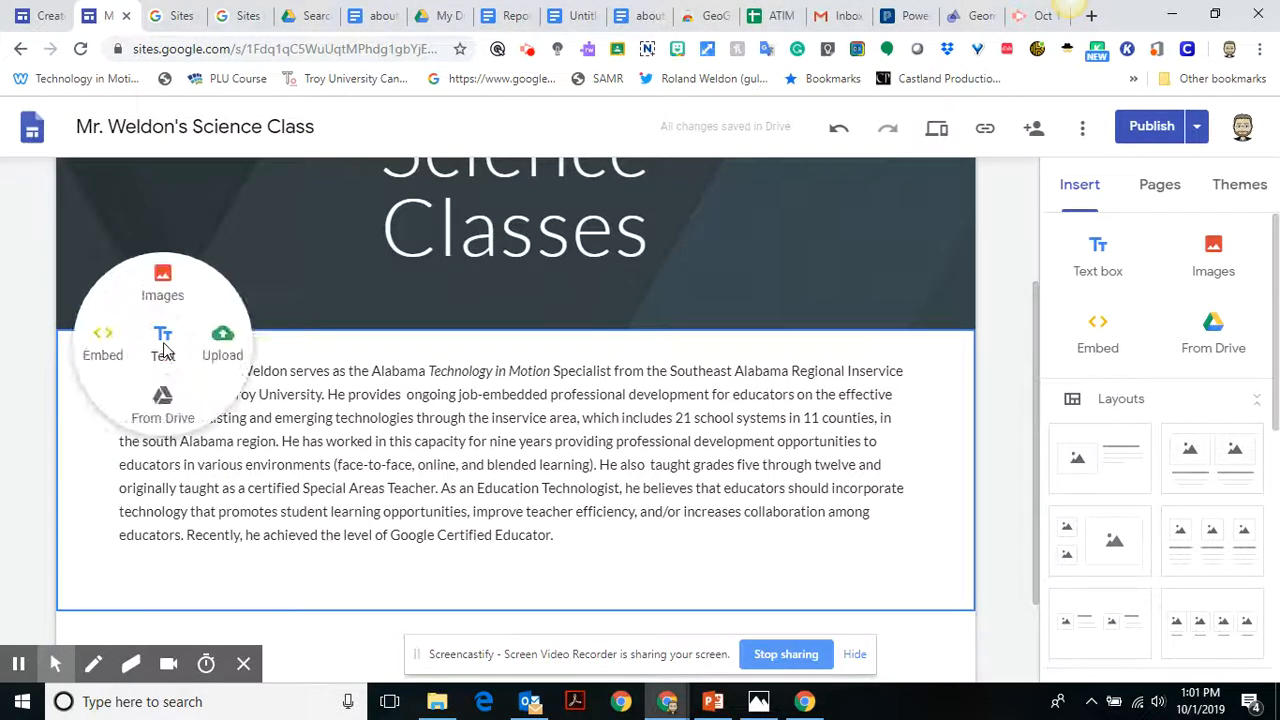
left_click(163, 342)
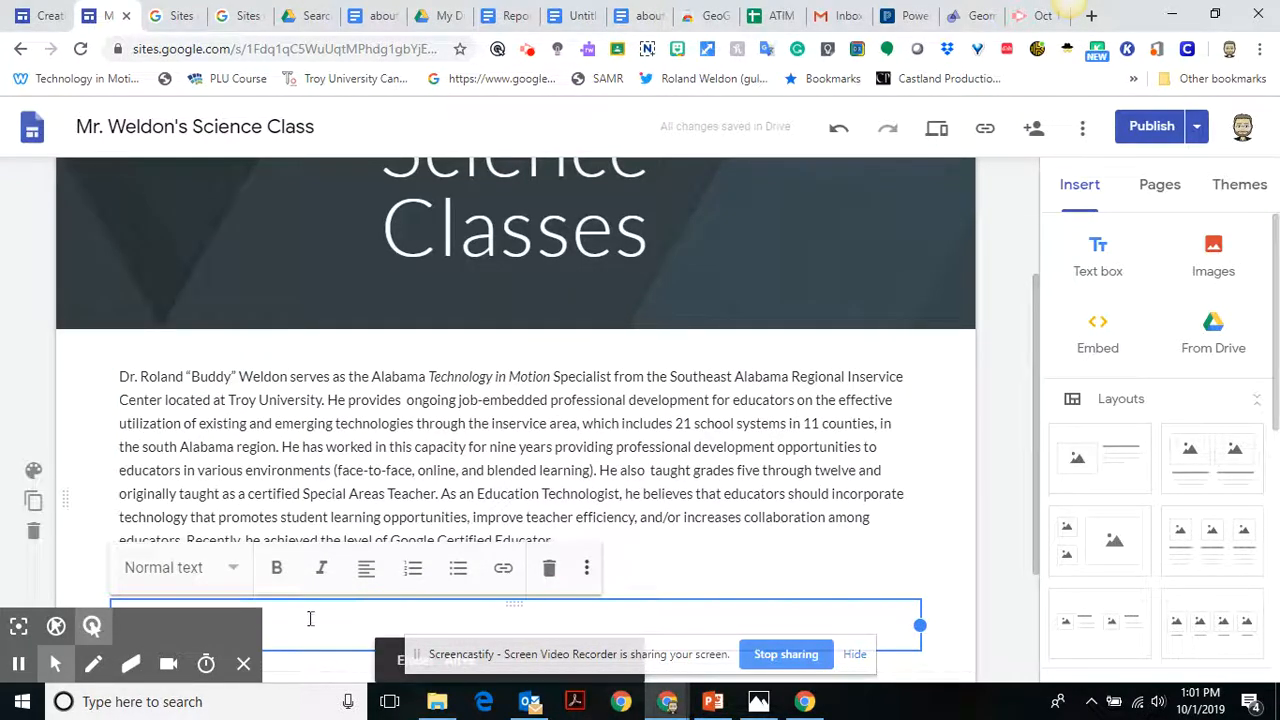
type("Welcome")
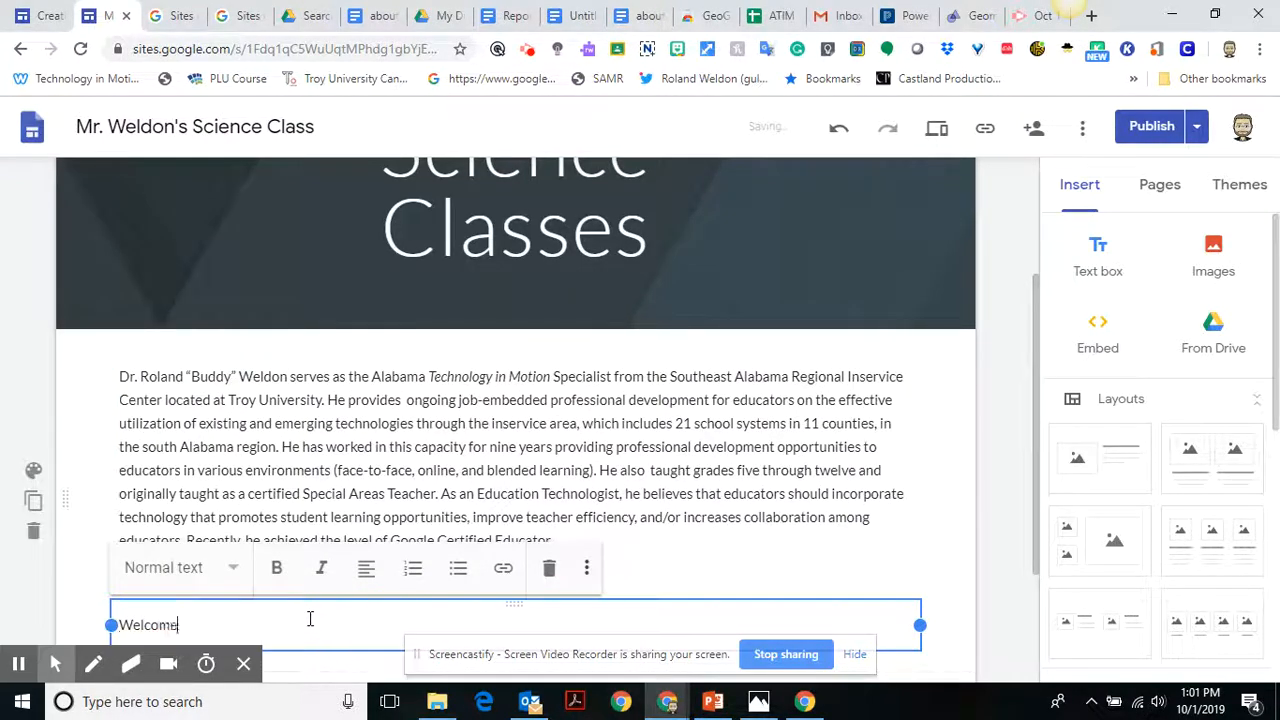
Style the "Welcome" text as Heading and move it directly above the biography paragraph.
left_click(198, 576)
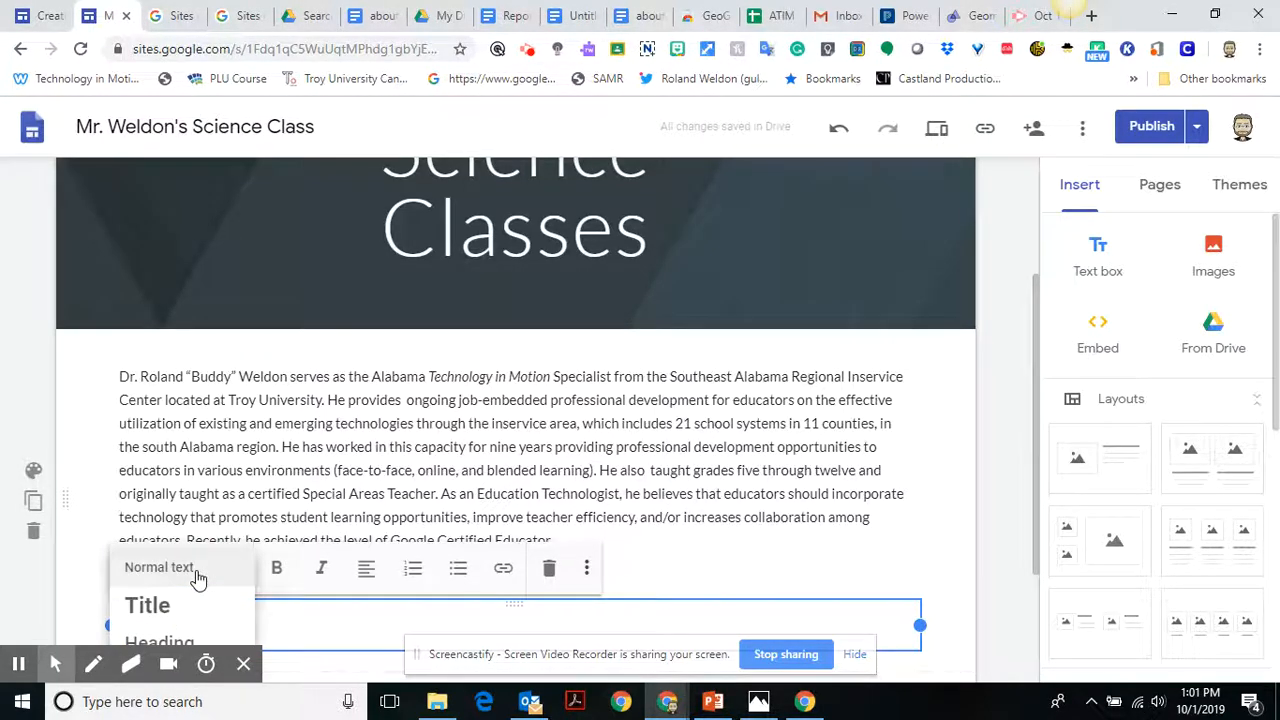
left_click(160, 640)
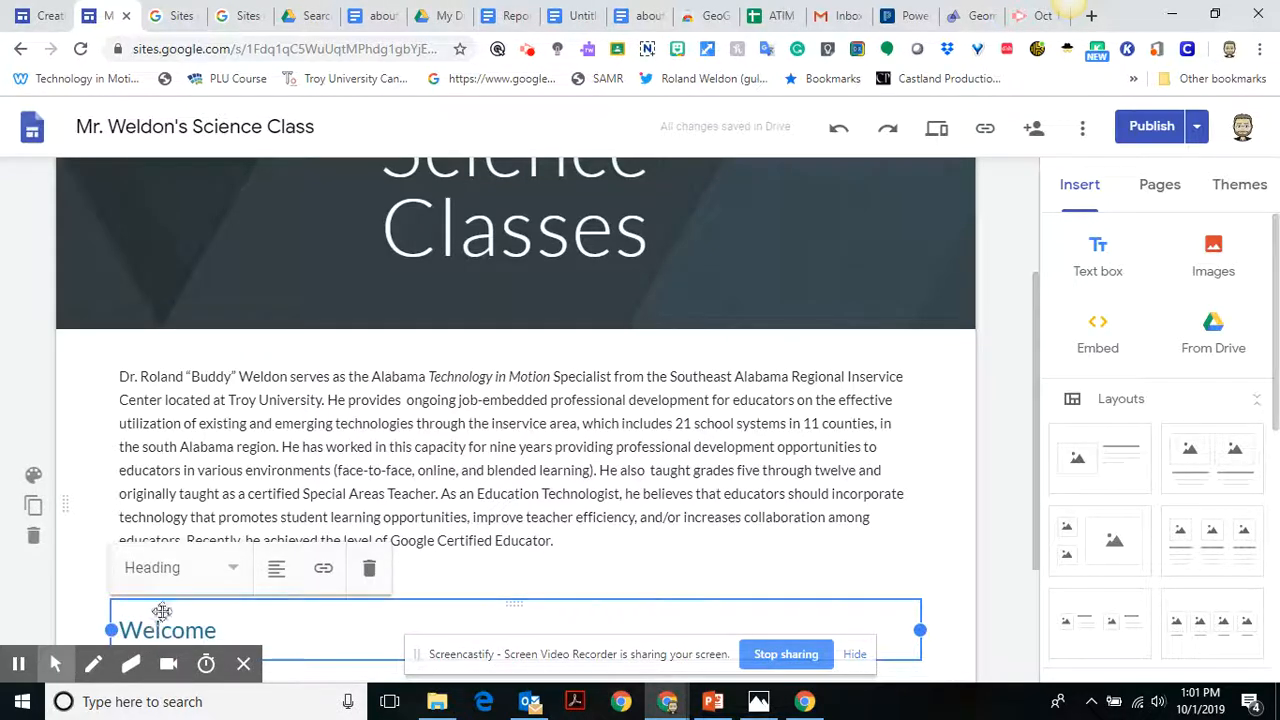
left_click(162, 610)
left_click_drag(162, 610, 141, 377)
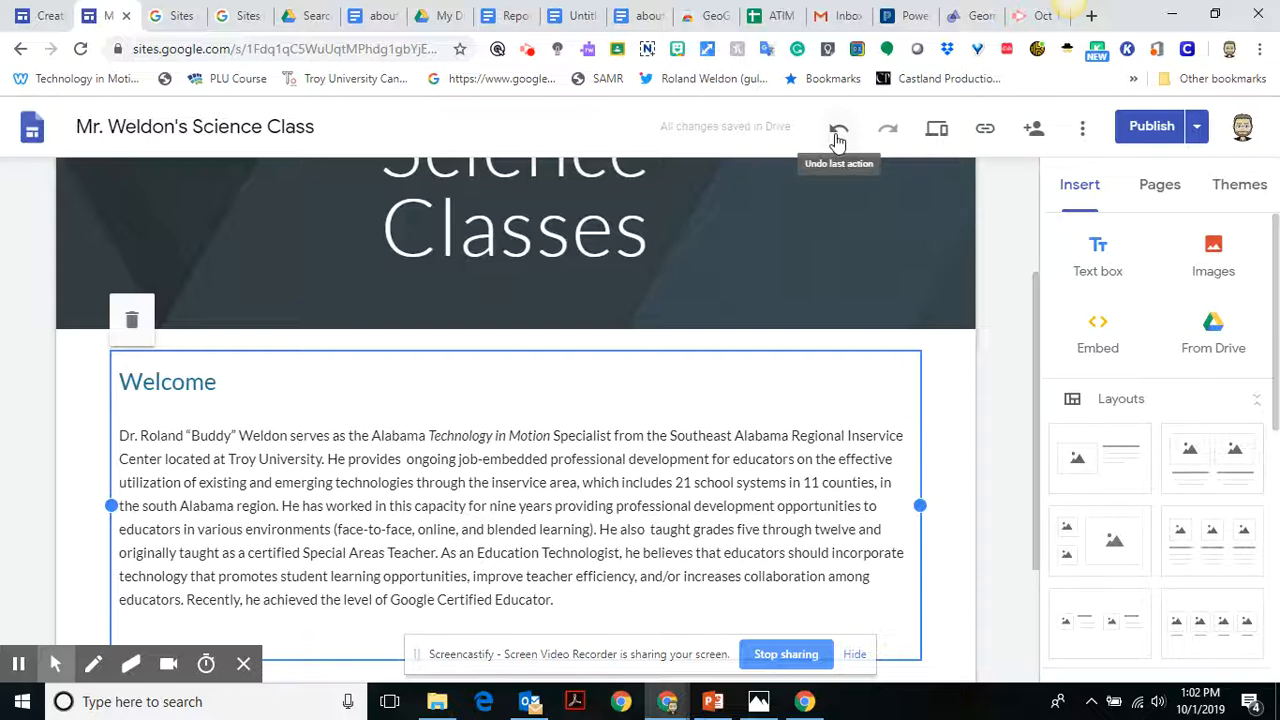
Undo the last edit and narrow the biography text box to about three quarters of its width.
left_click_drag(1036, 285, 1037, 342)
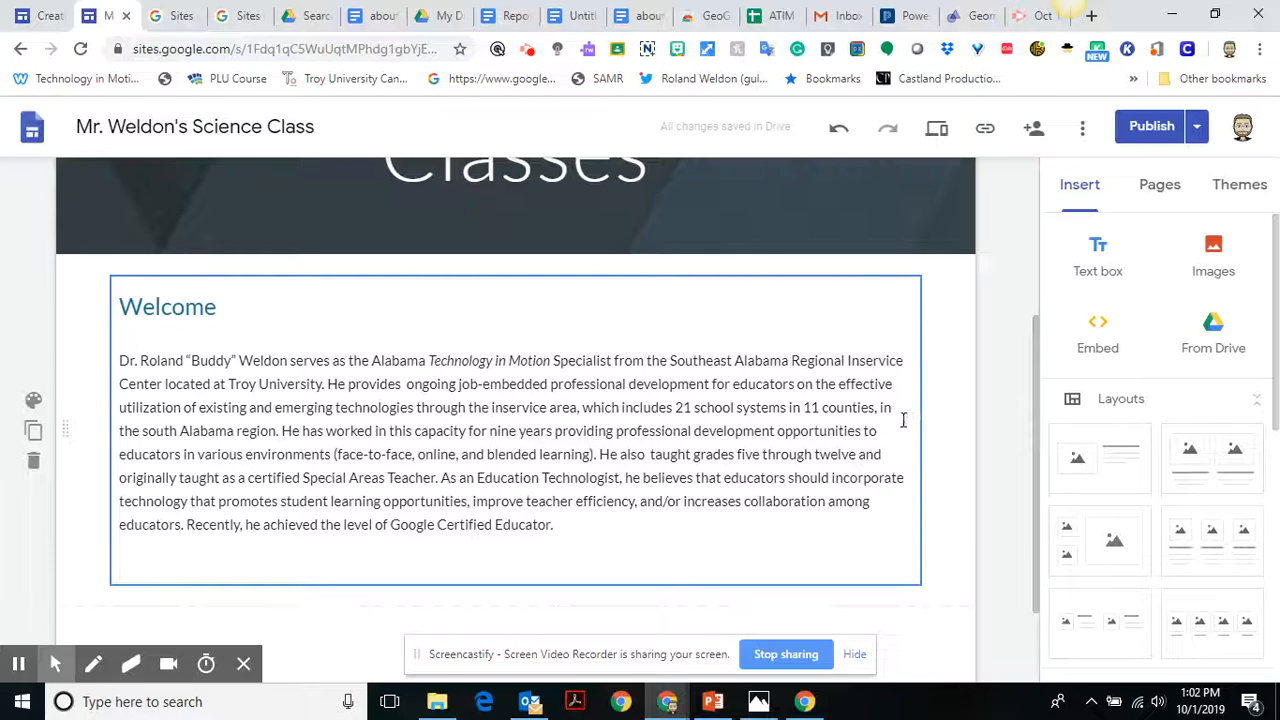
key("ctrl+z")
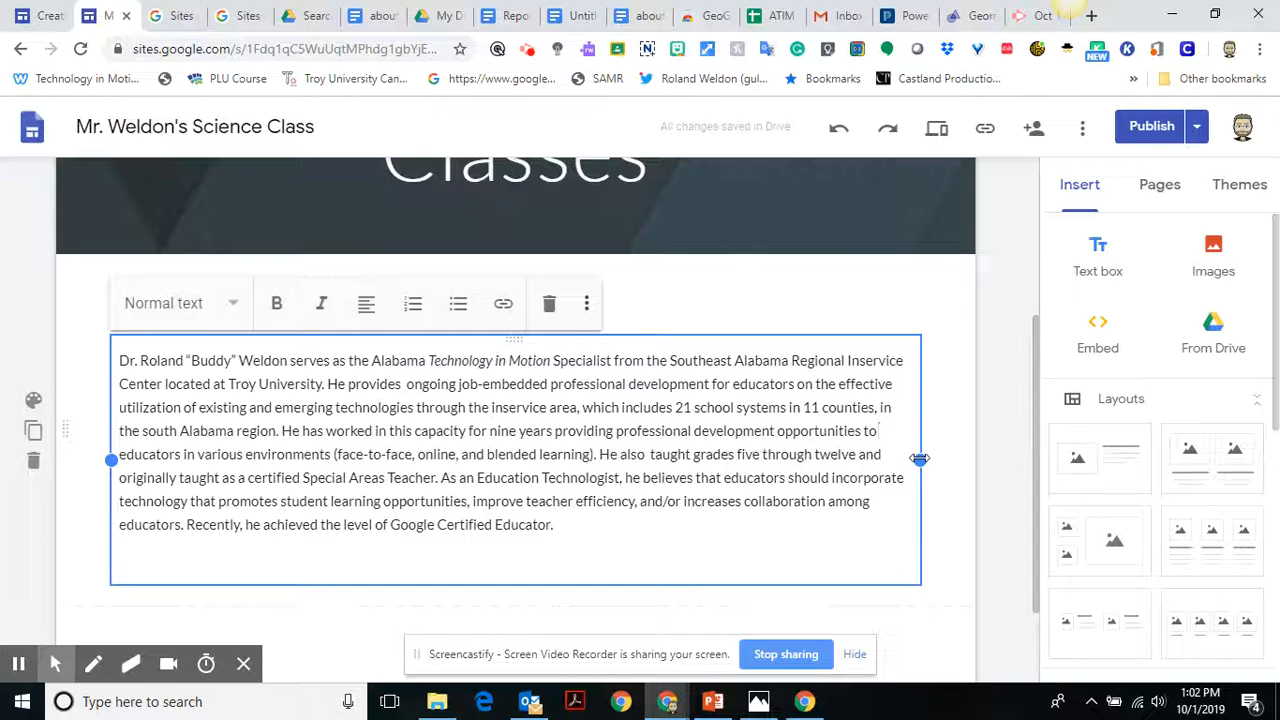
left_click_drag(919, 459, 714, 476)
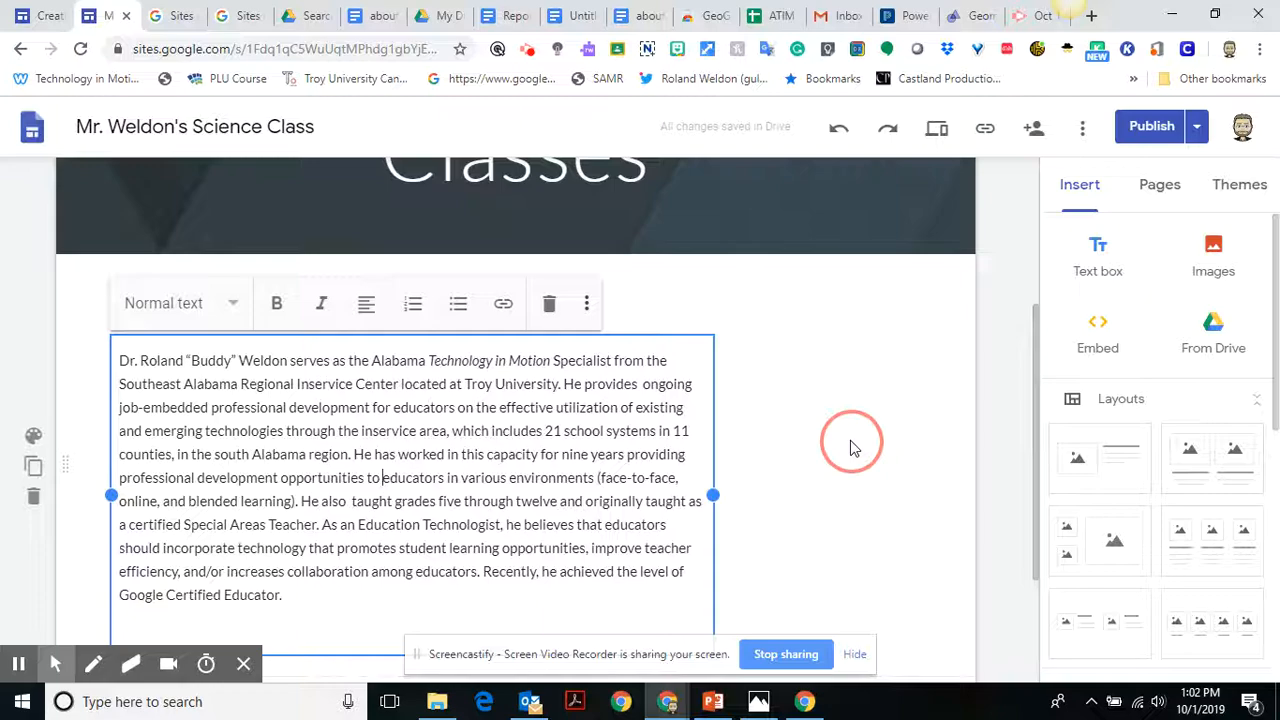
Shrink the browser window to reveal the desktop and place the waving "hi" avatar image file beside the biography text.
left_click(1217, 16)
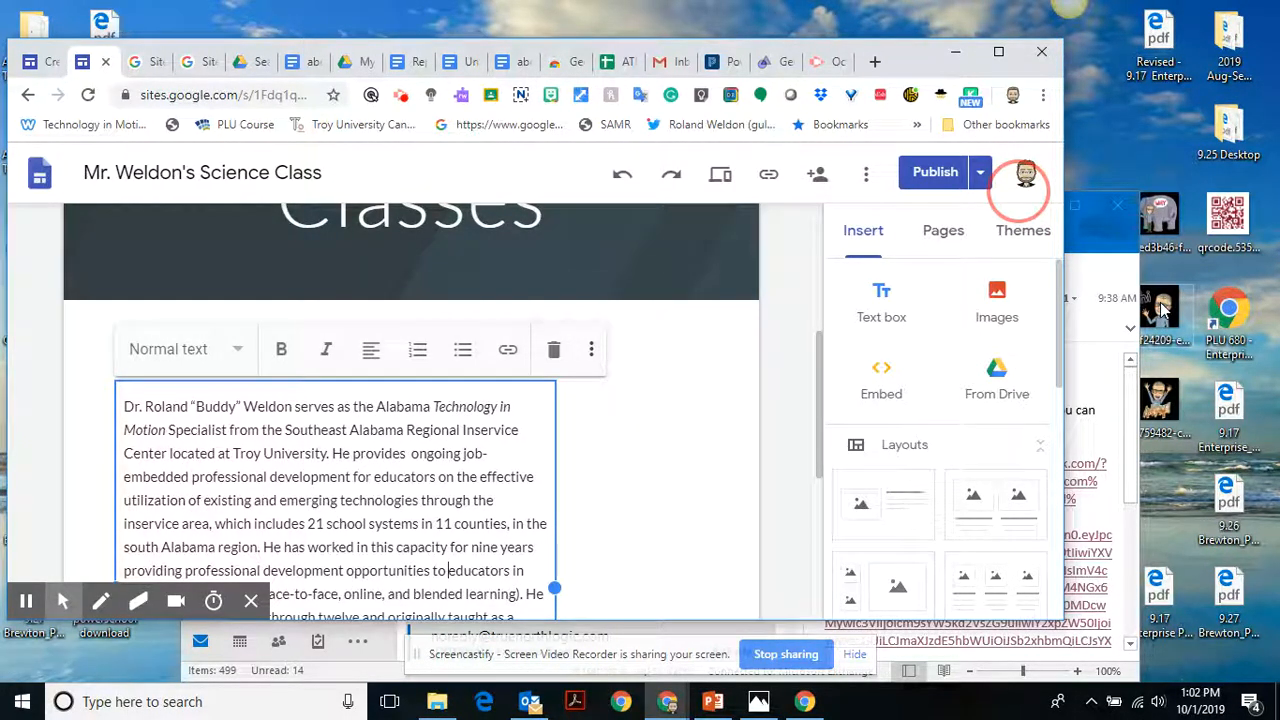
left_click_drag(1160, 310, 617, 504)
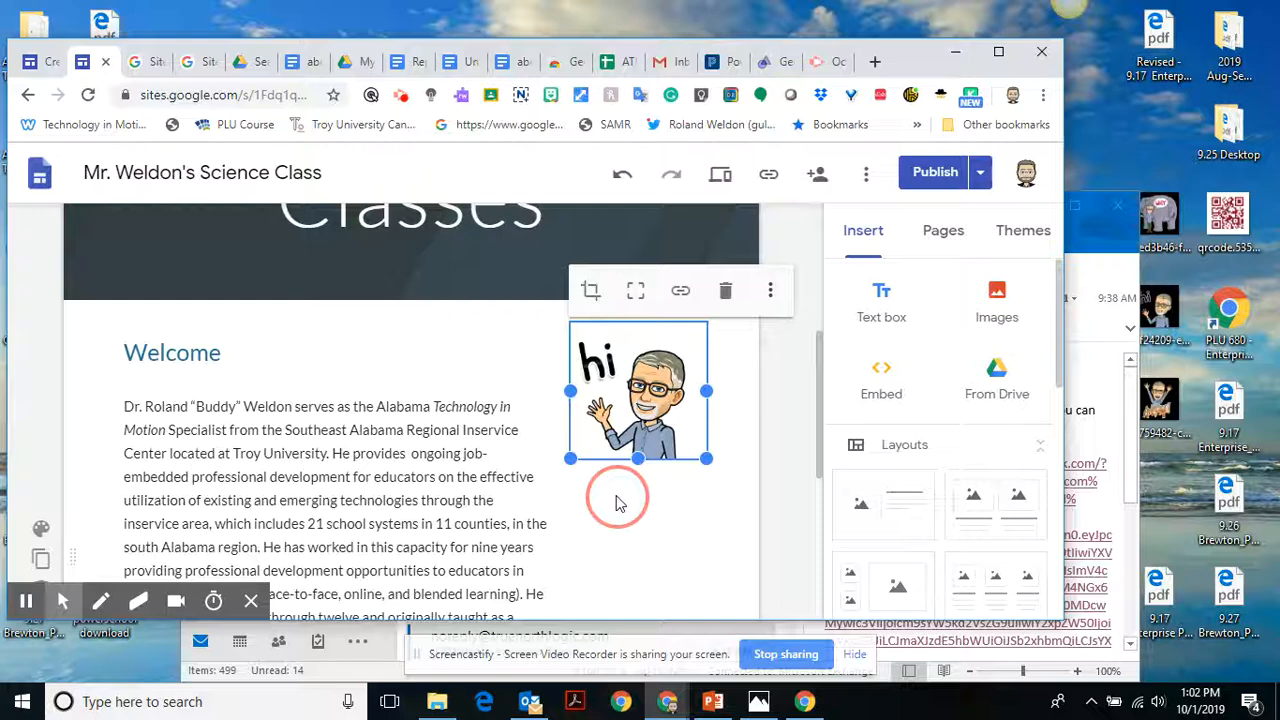
Try to move the "hi" avatar image lower beside the biography text.
left_click_drag(625, 375, 582, 477)
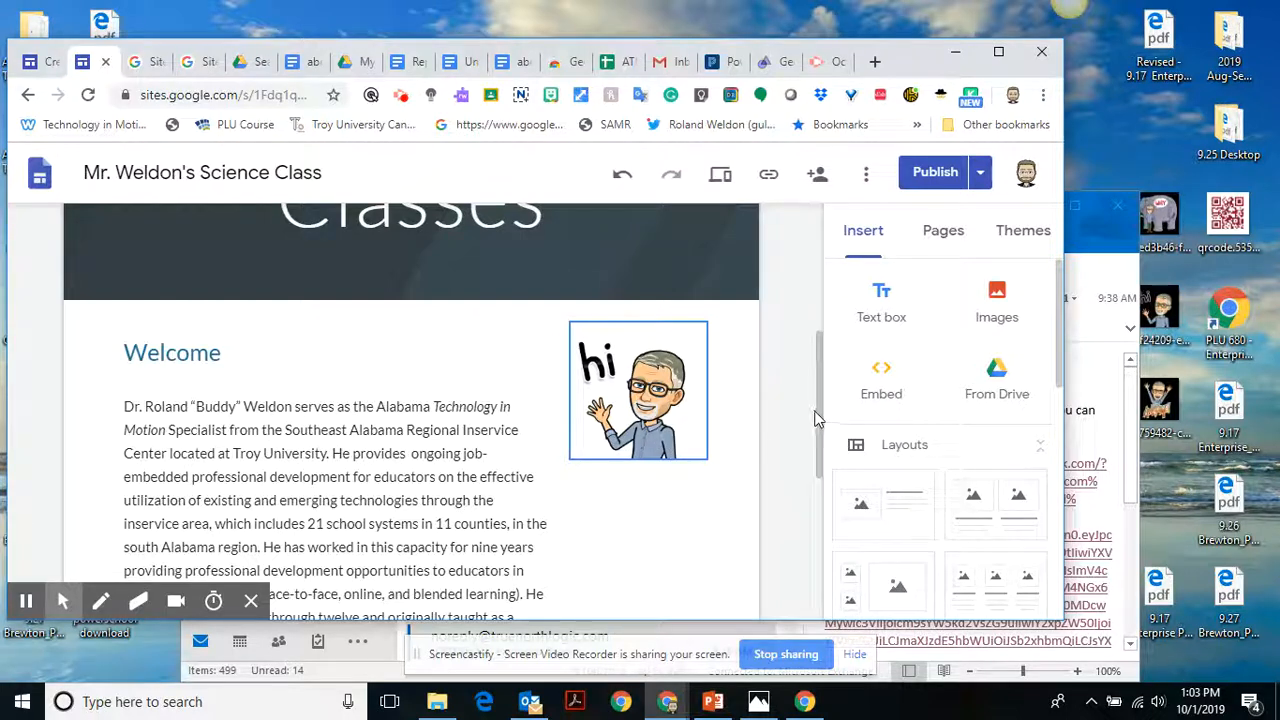
left_click_drag(821, 413, 821, 433)
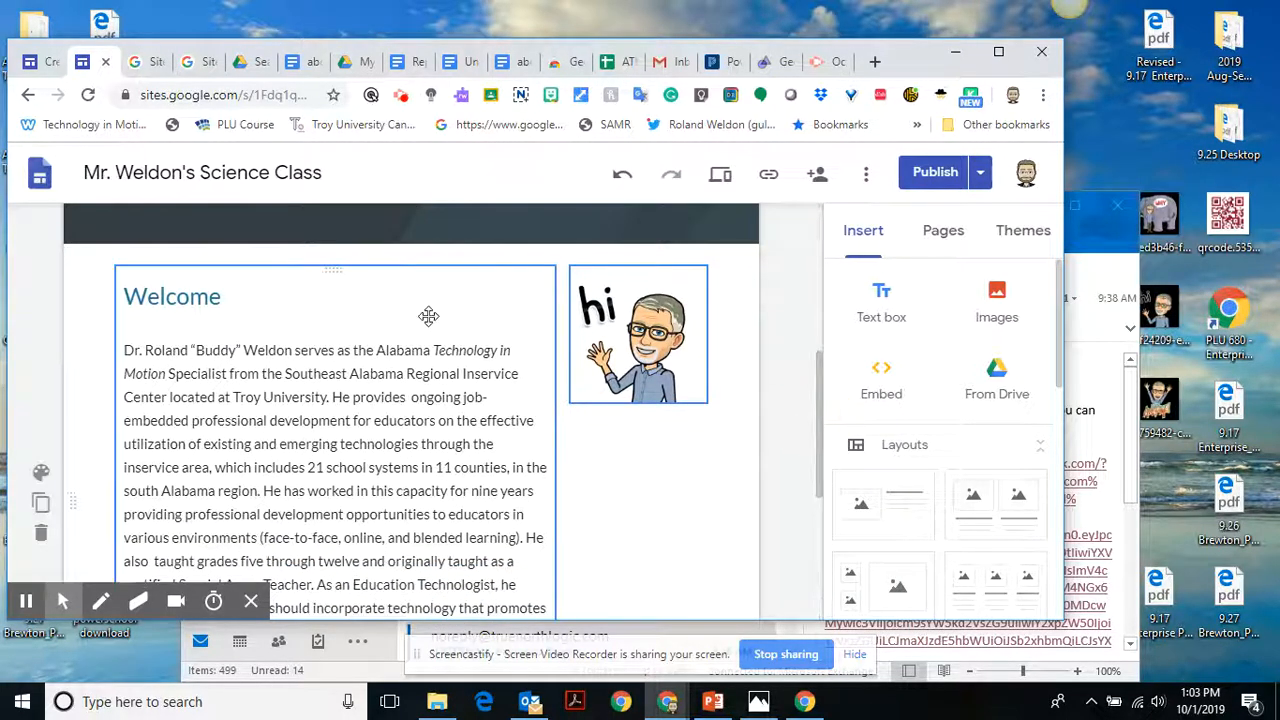
left_click(595, 310)
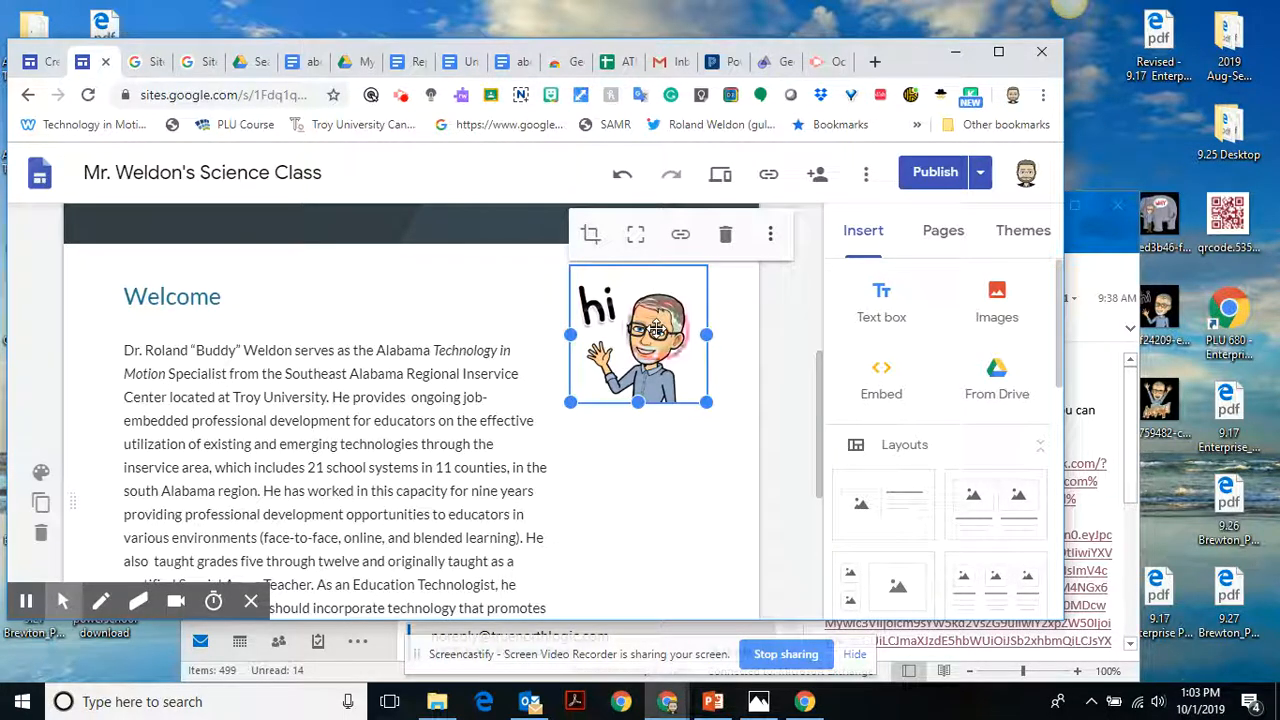
left_click_drag(655, 330, 587, 524)
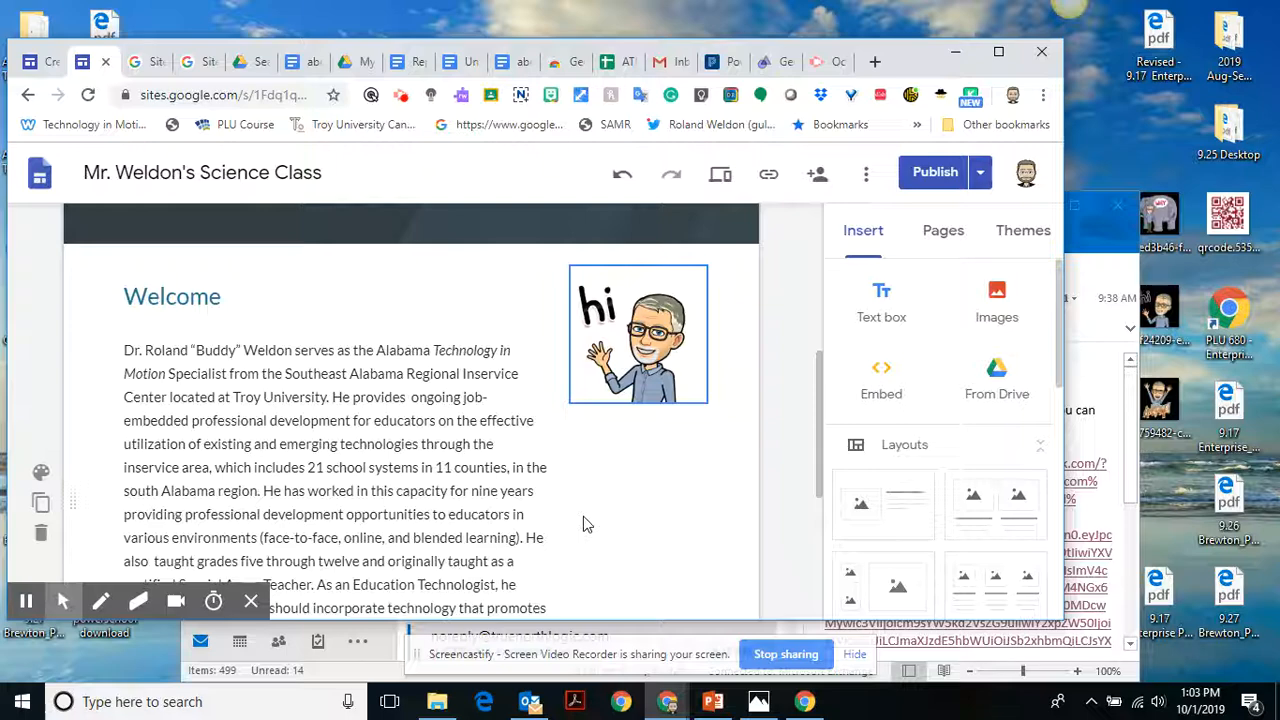
Look through the site's page list and the full range of insertable elements, collapsing the Layouts group.
left_click(932, 176)
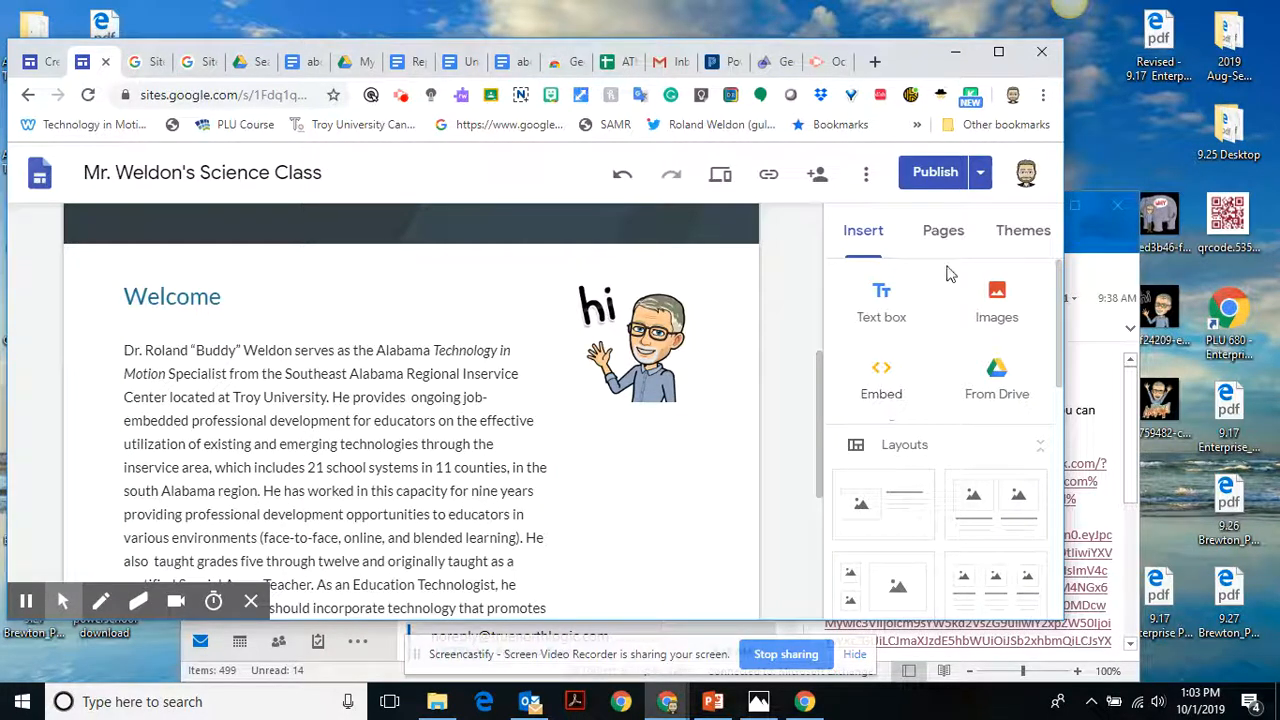
left_click(941, 232)
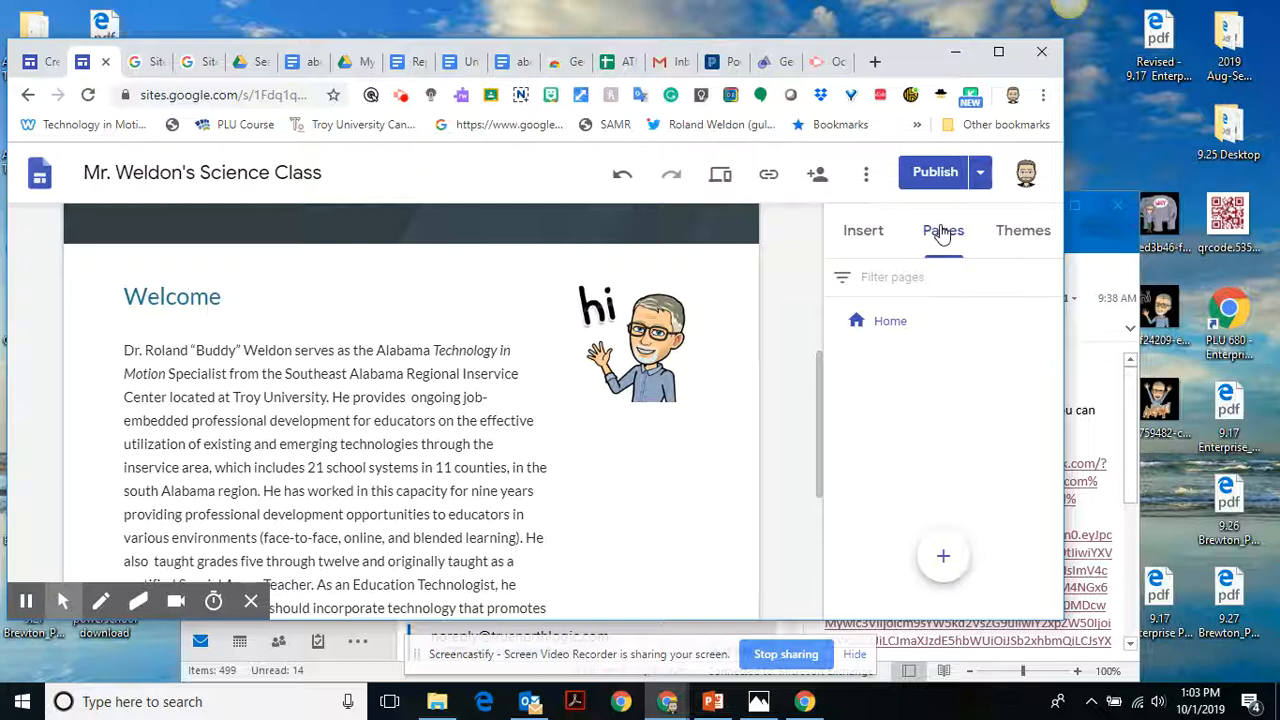
left_click(863, 232)
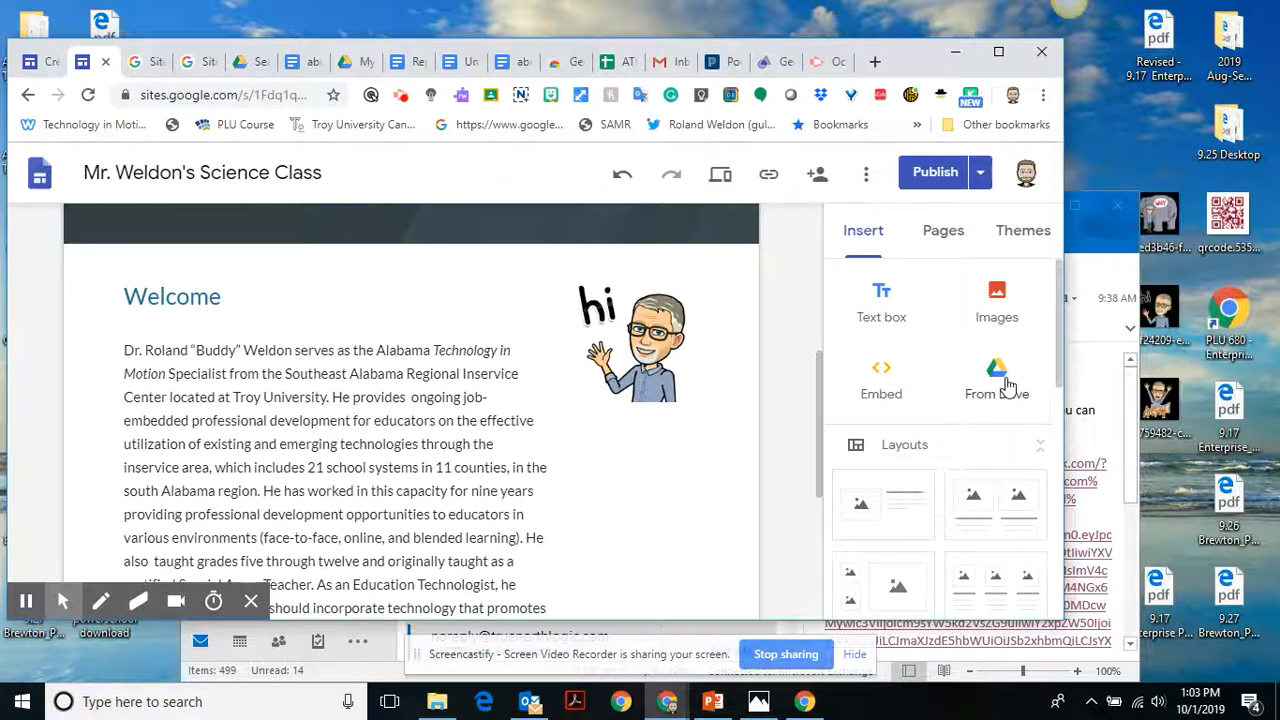
left_click(630, 497)
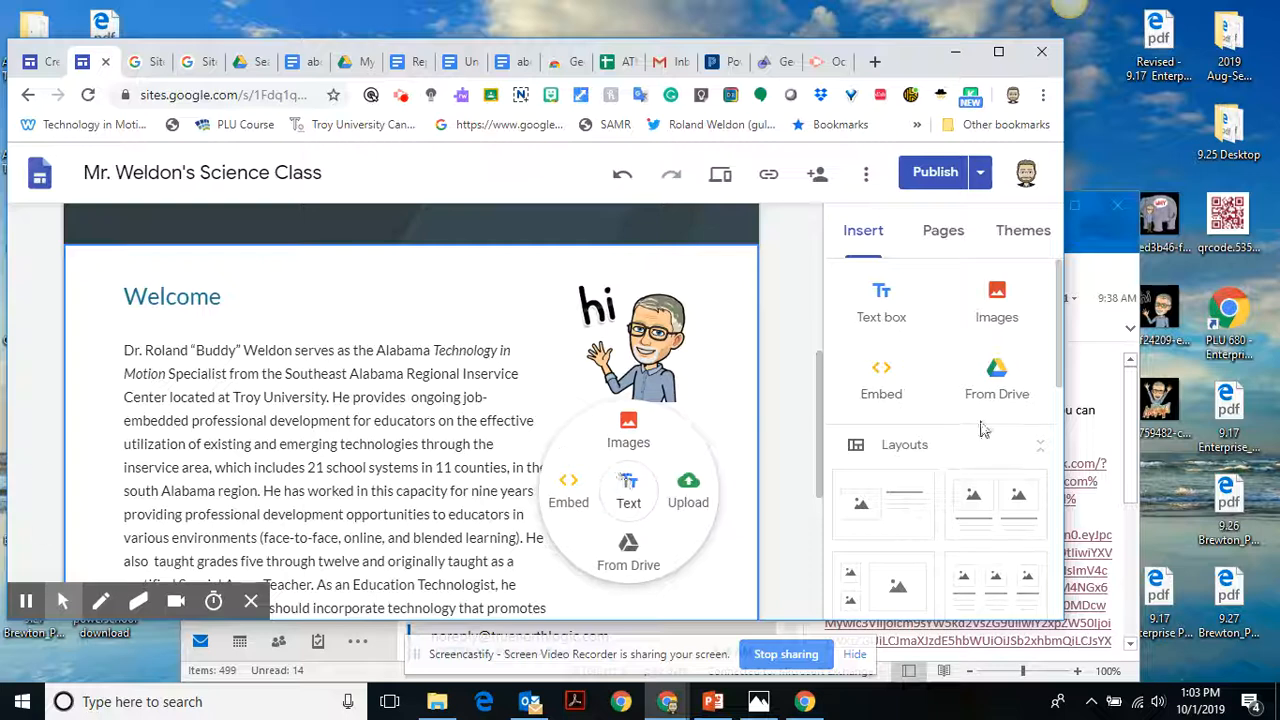
left_click(1044, 453)
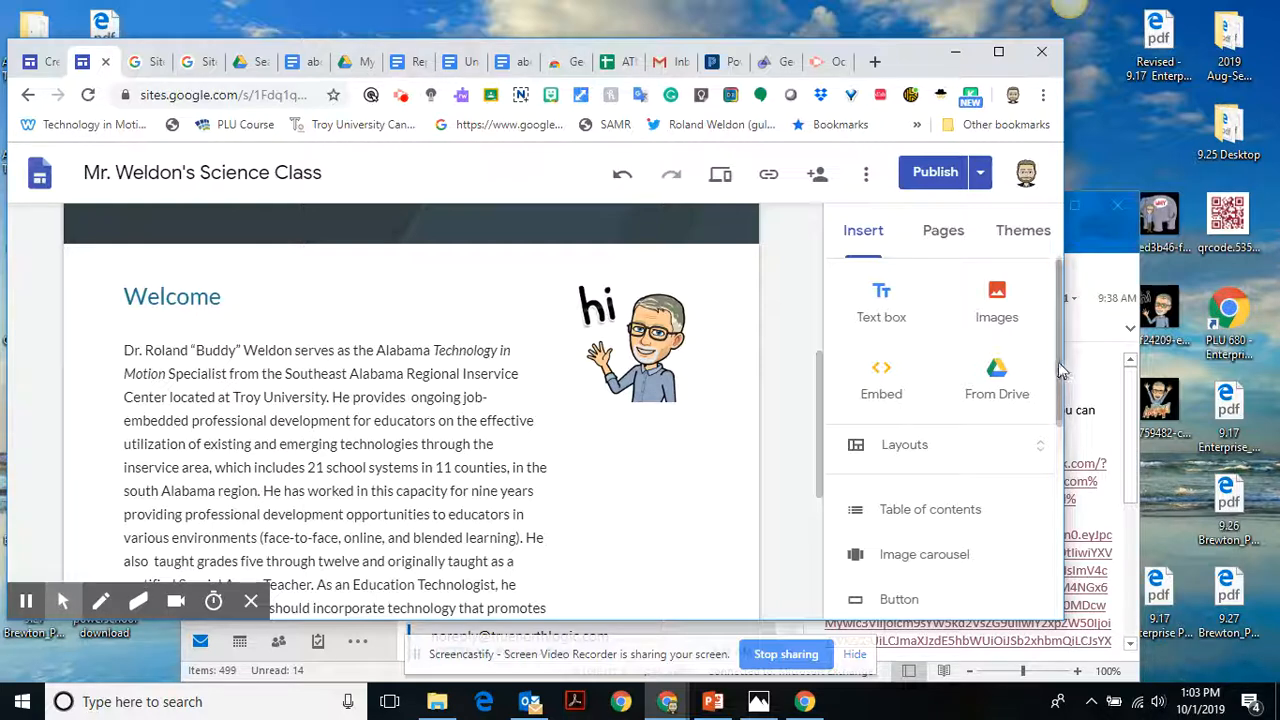
left_click_drag(1062, 370, 1062, 526)
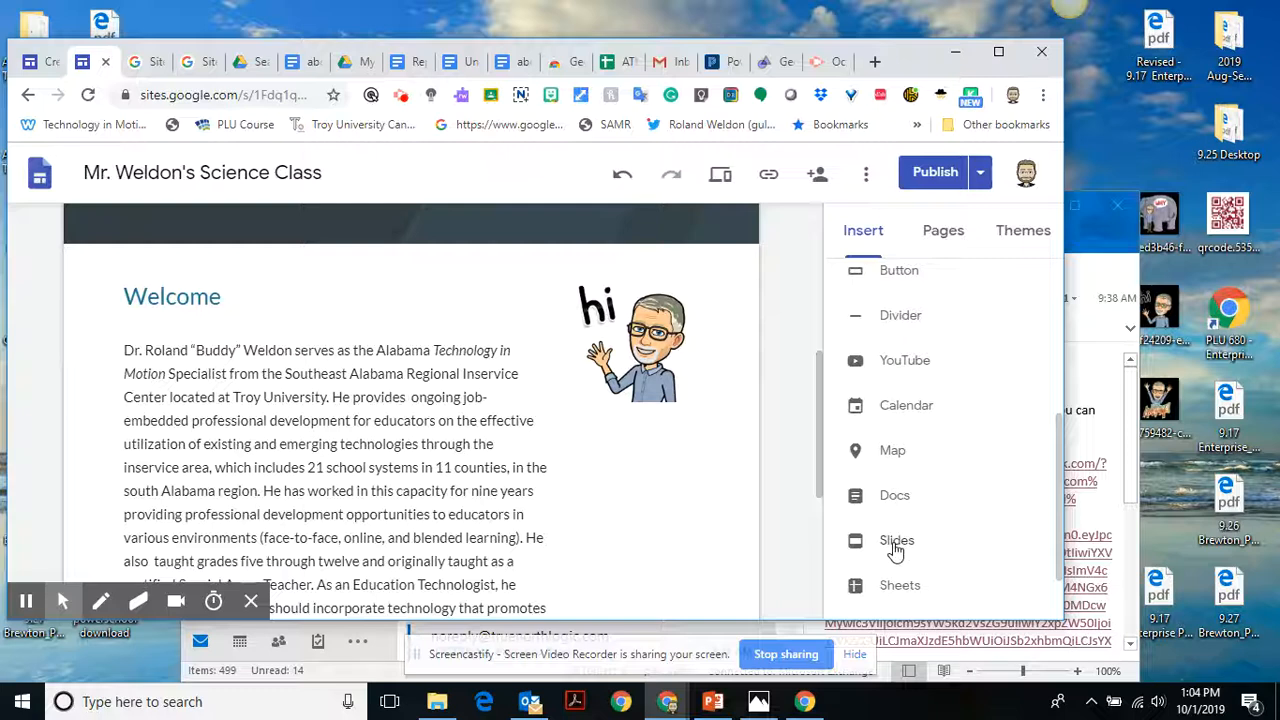
left_click_drag(1062, 480, 1045, 250)
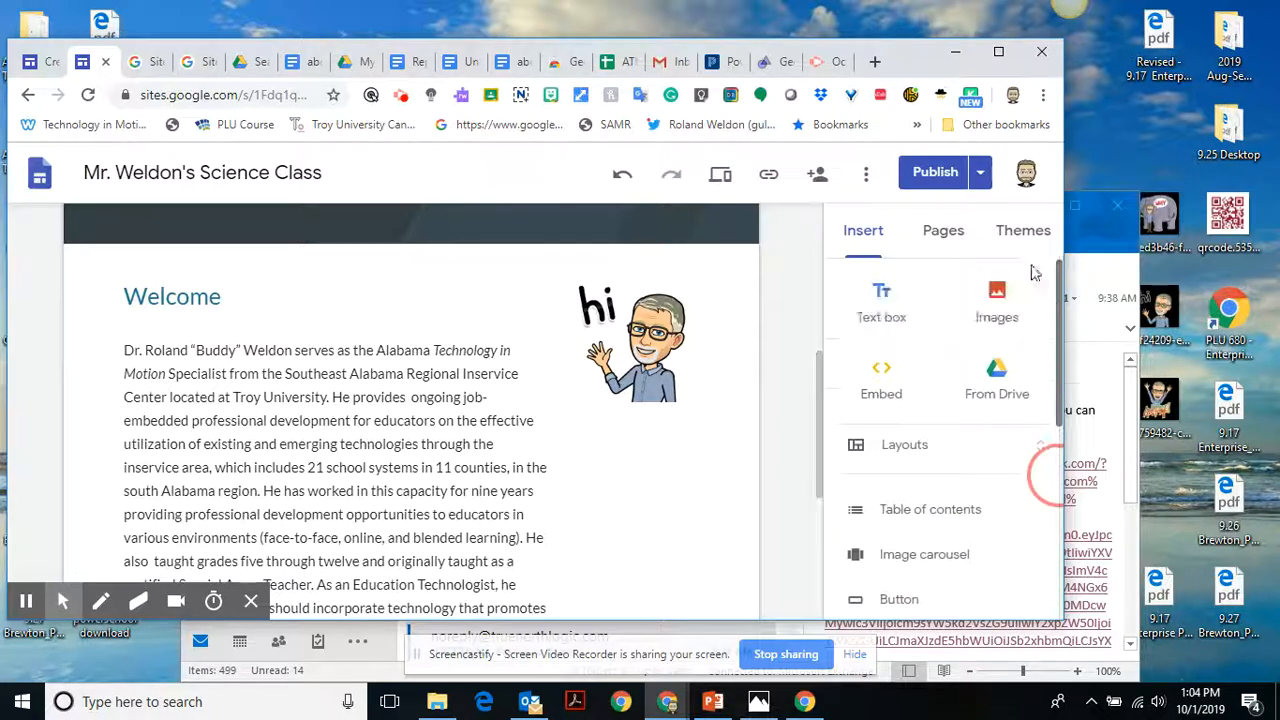
Add a new page named "Accelerated Science" to the site.
left_click(931, 246)
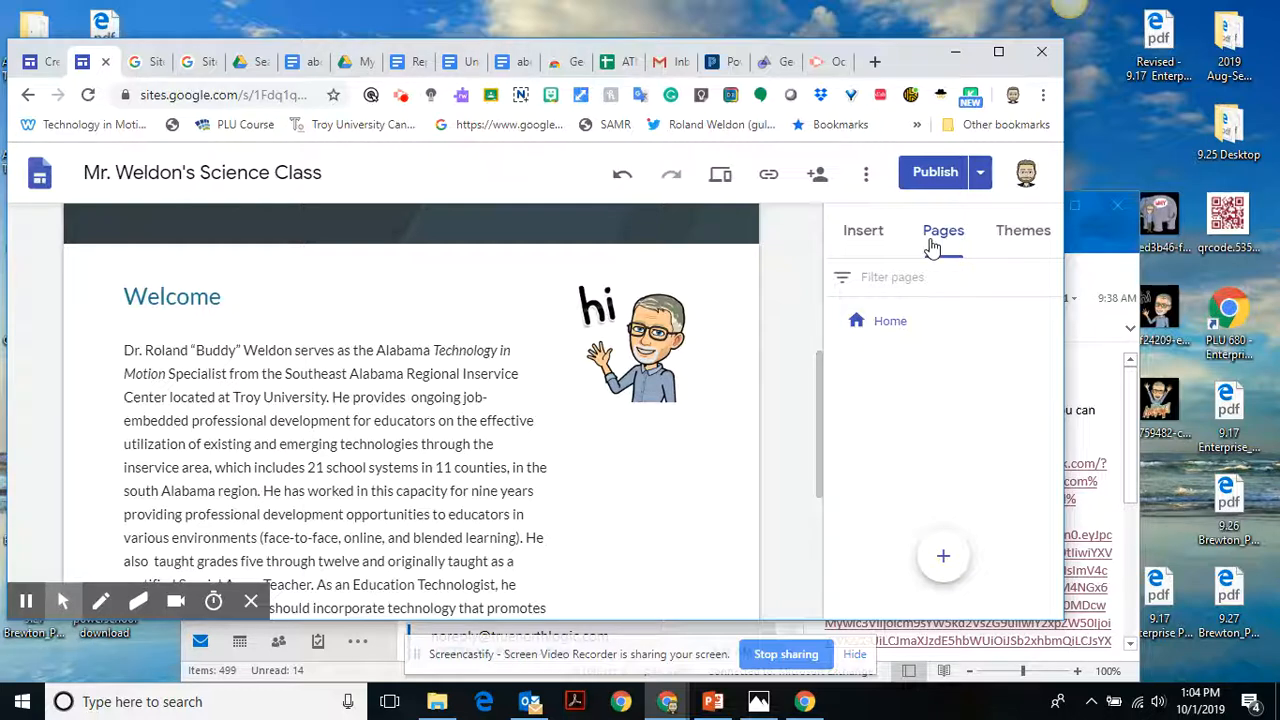
left_click(943, 552)
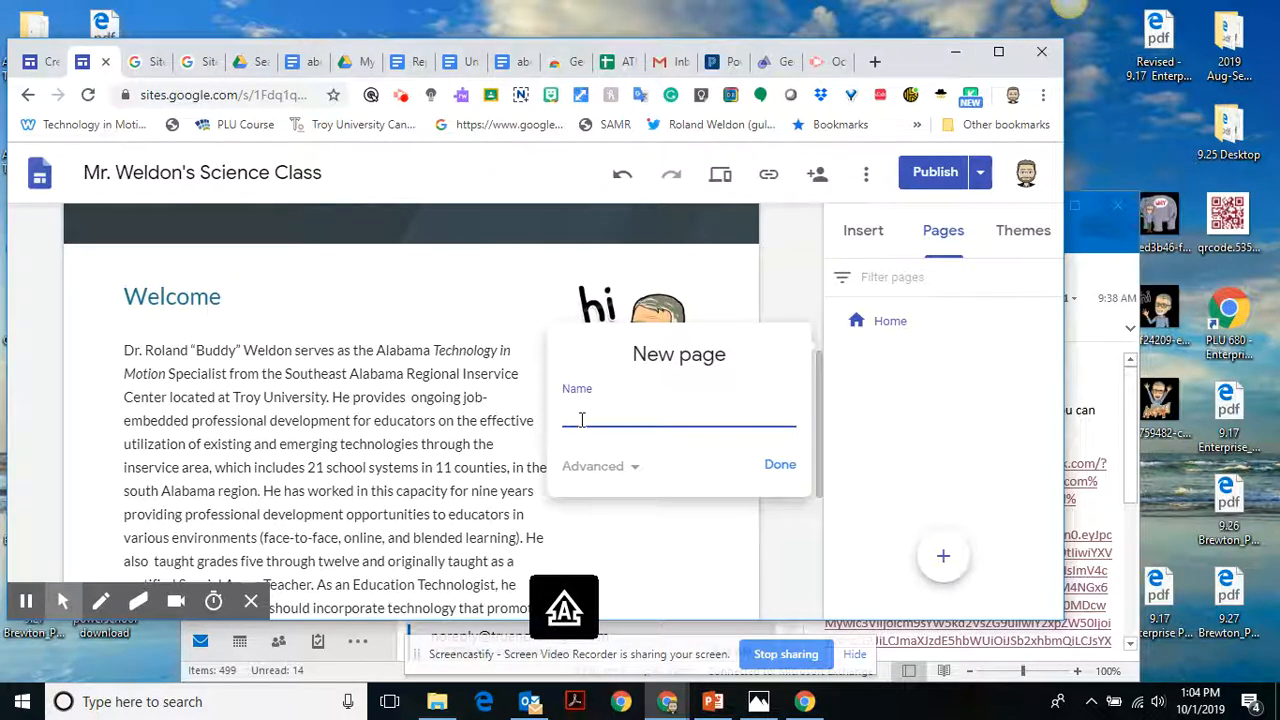
type("a")
type("cceler")
type("erated Sci")
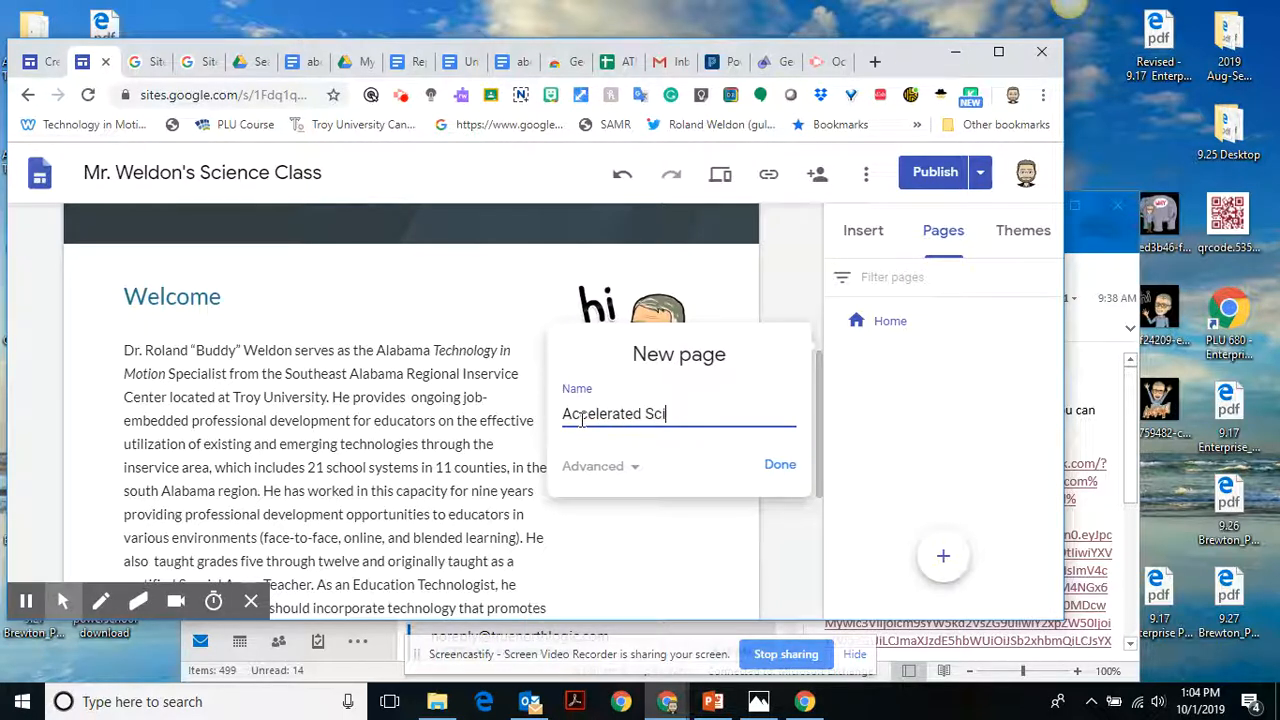
type("ence")
left_click(778, 468)
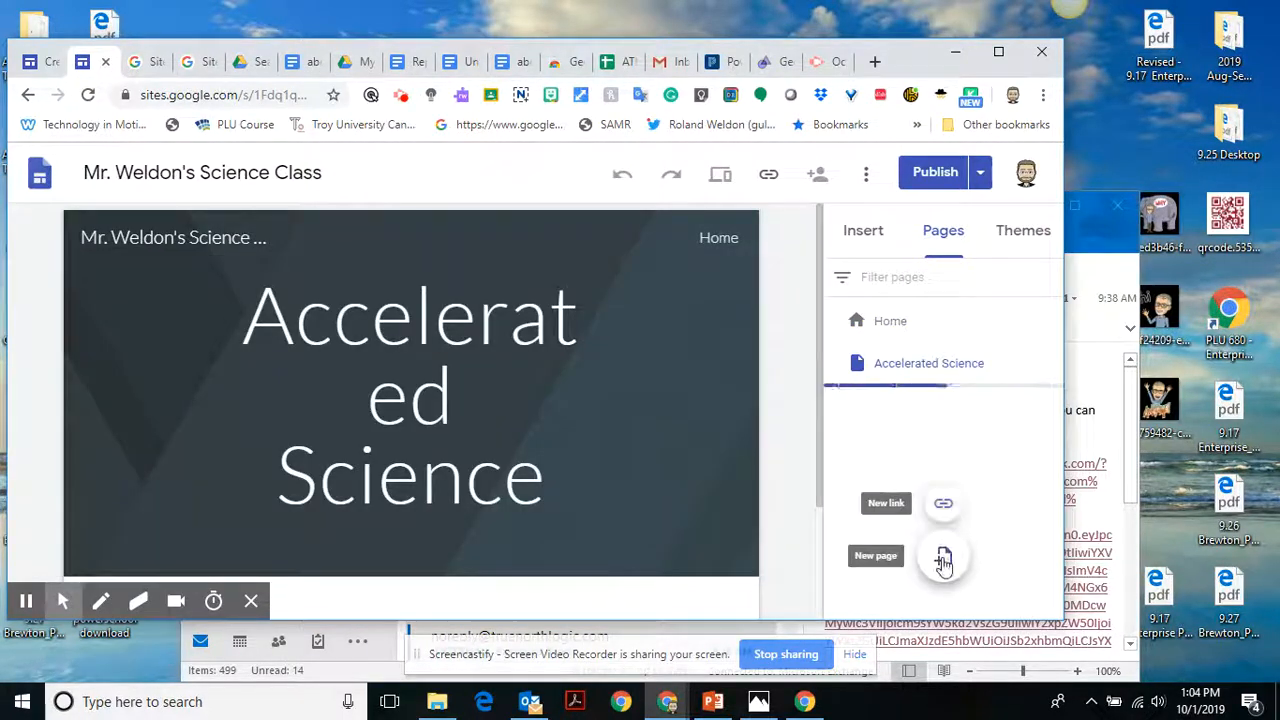
Add another new page named "Regular Science" to the site.
left_click(943, 558)
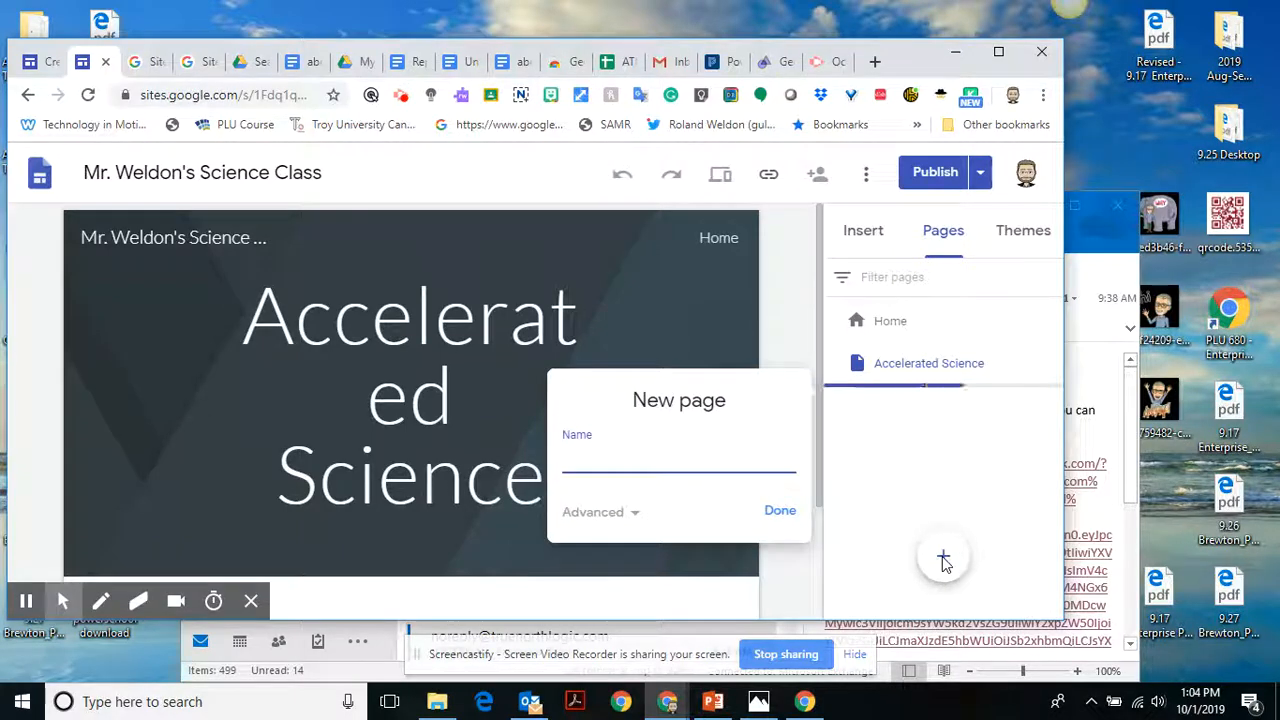
type("Regular S")
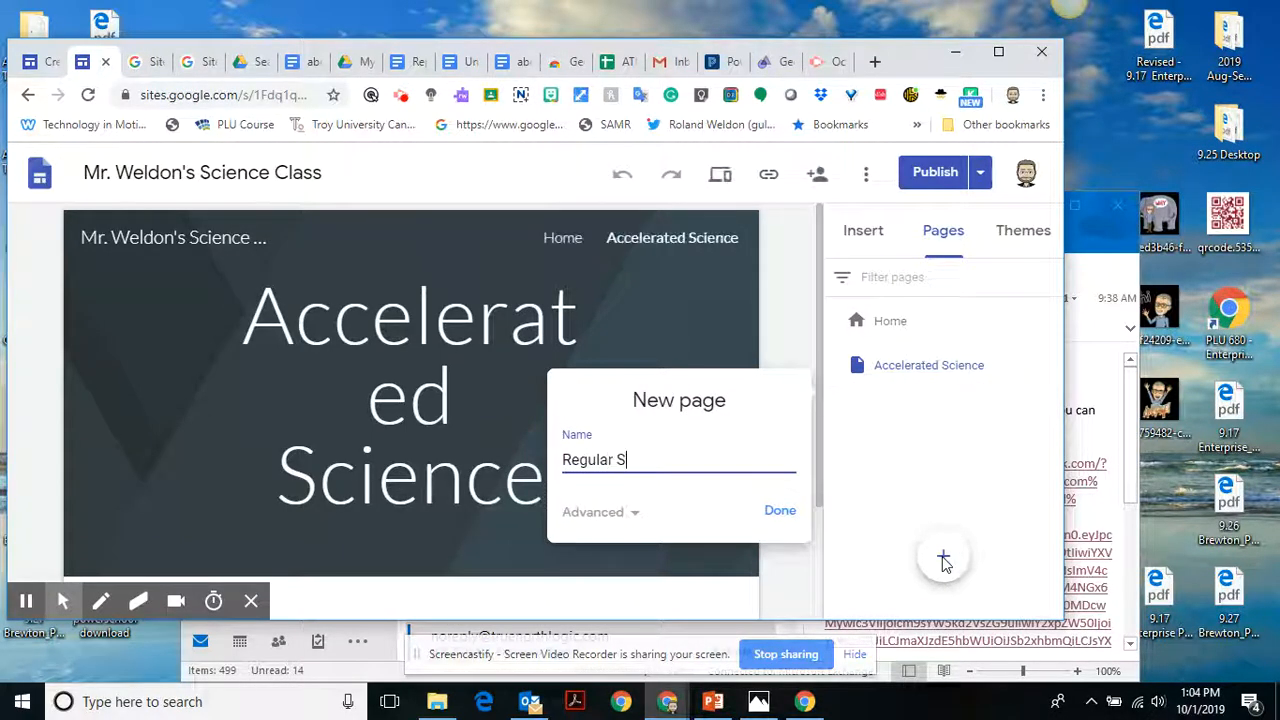
type("cinnce")
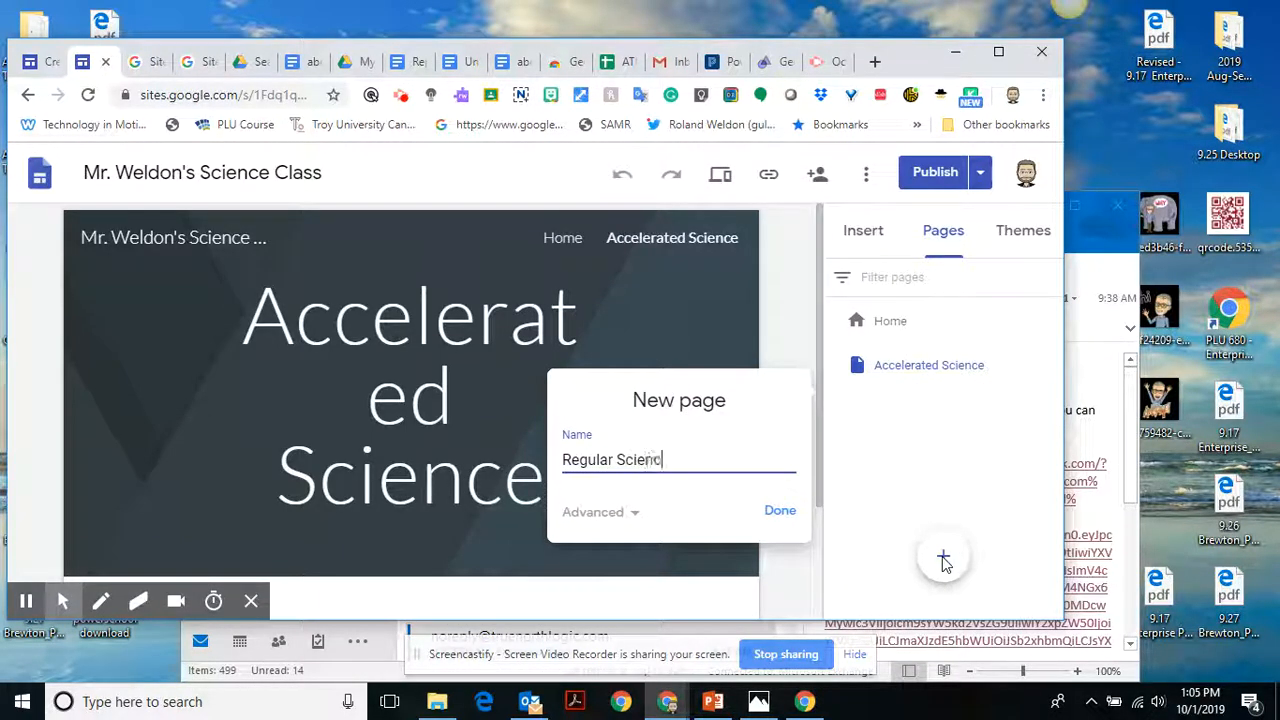
left_click(780, 511)
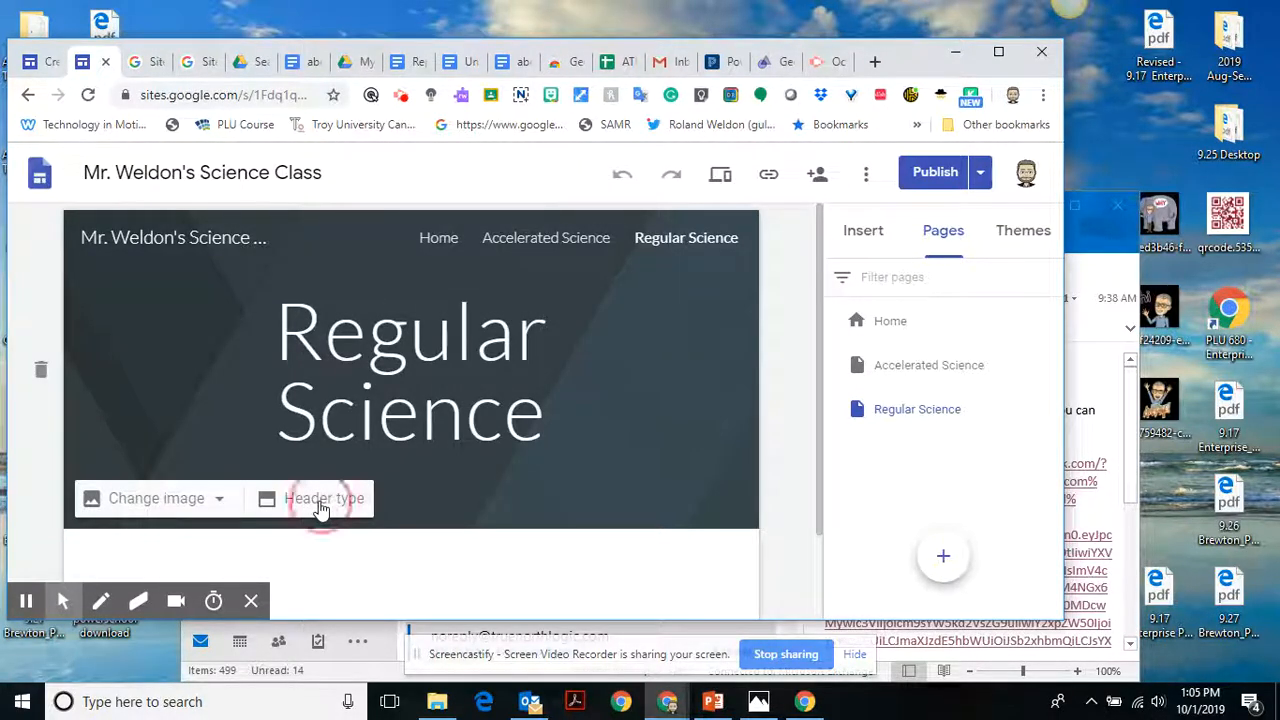
Change the header type to Title only on both the Regular Science and Accelerated Science pages.
left_click(322, 505)
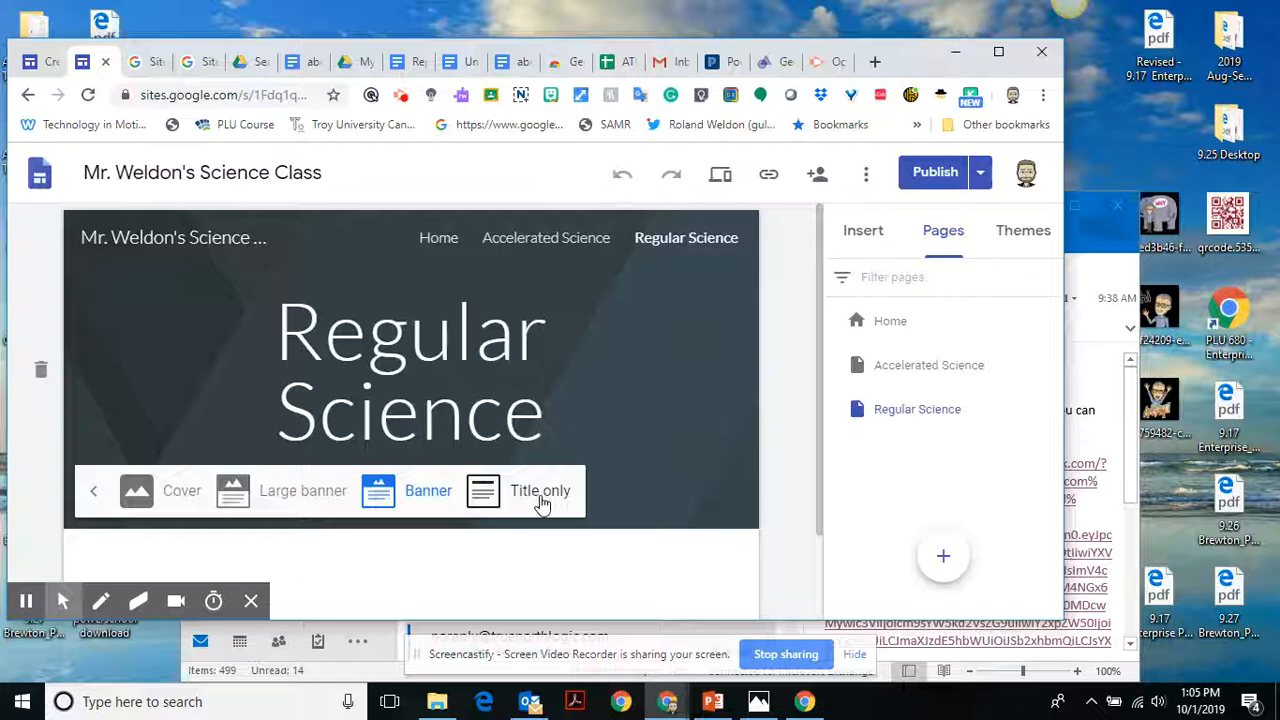
left_click(540, 498)
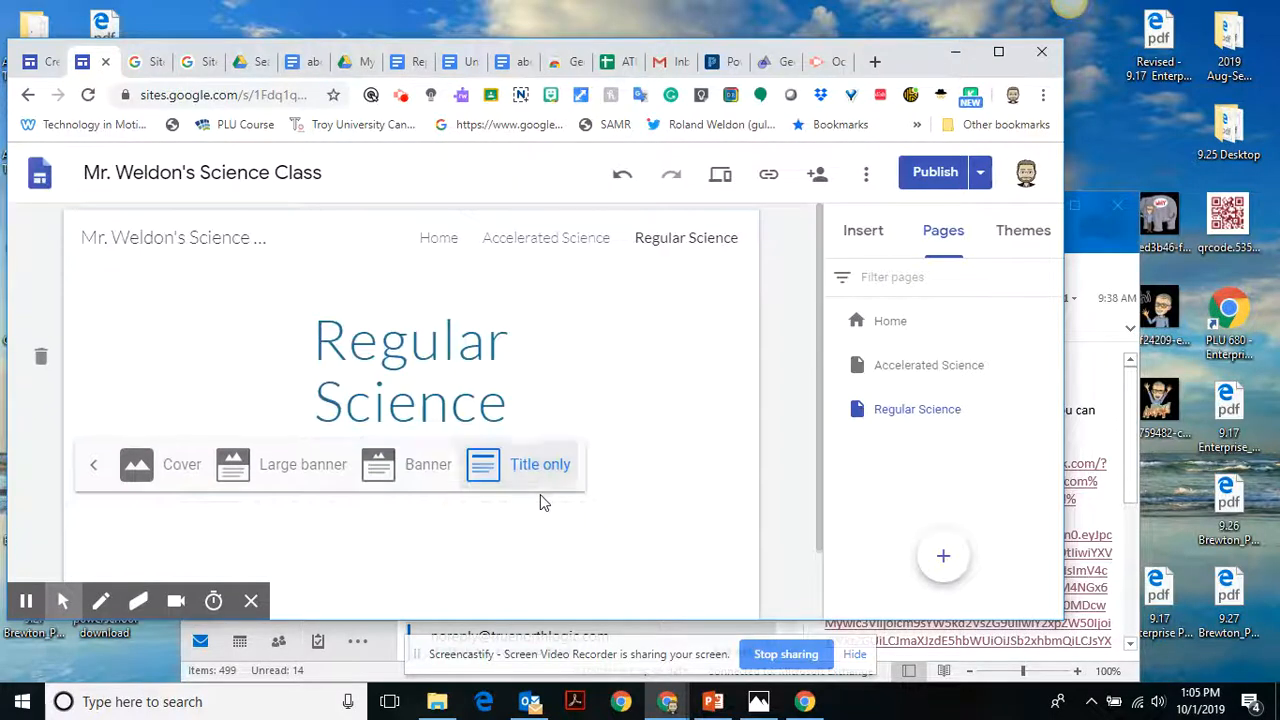
left_click(538, 239)
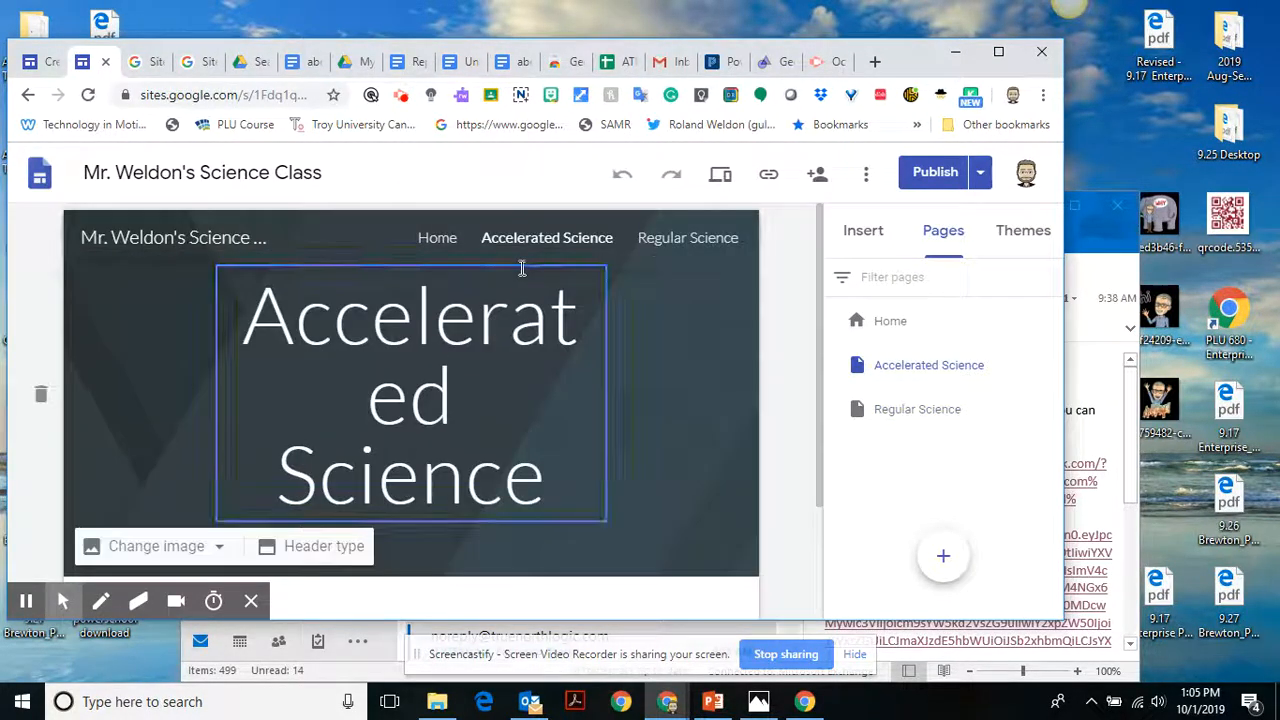
left_click(302, 550)
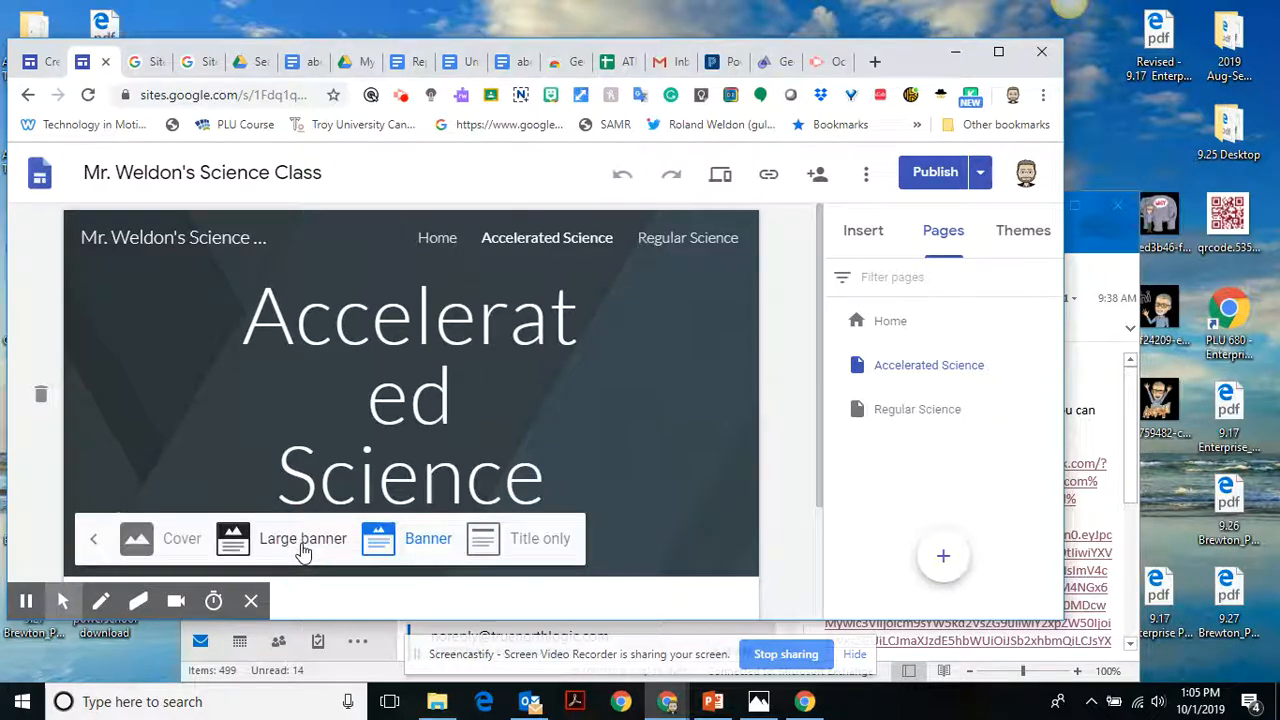
left_click(542, 545)
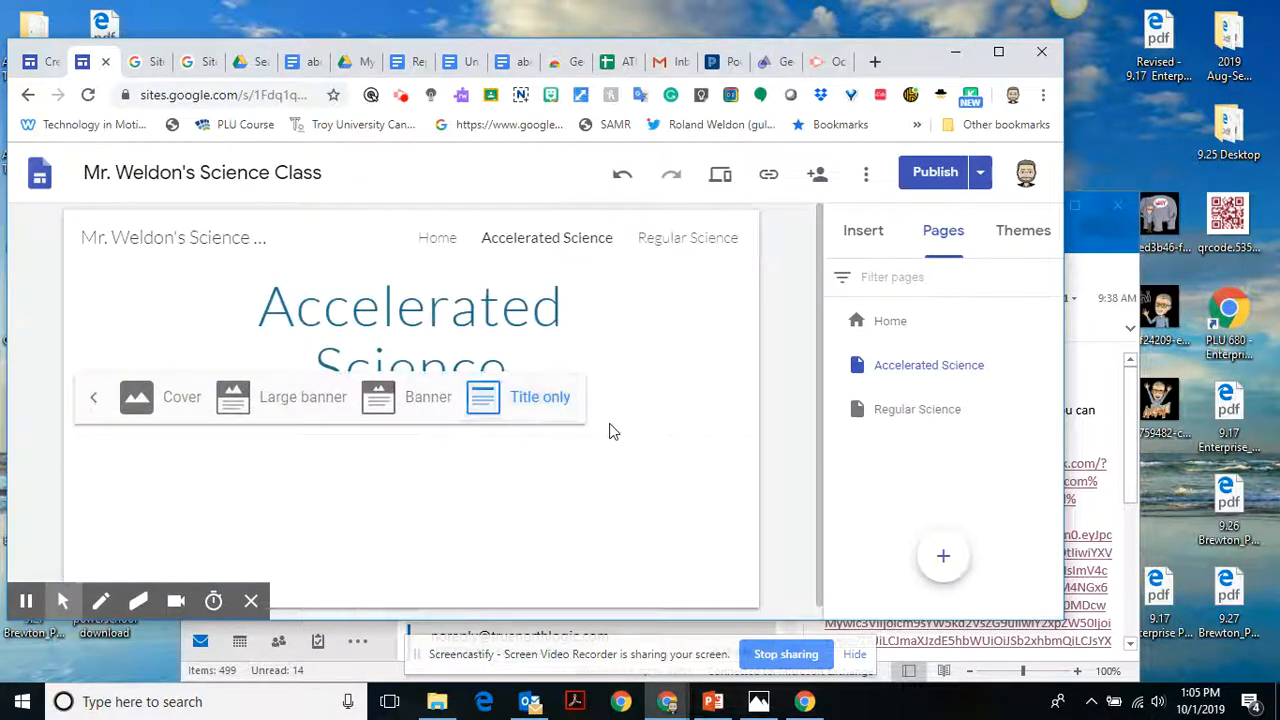
Preview the site at phone size, visit the Accelerated Science and Home pages through its navigation menu, and close the preview.
left_click(720, 183)
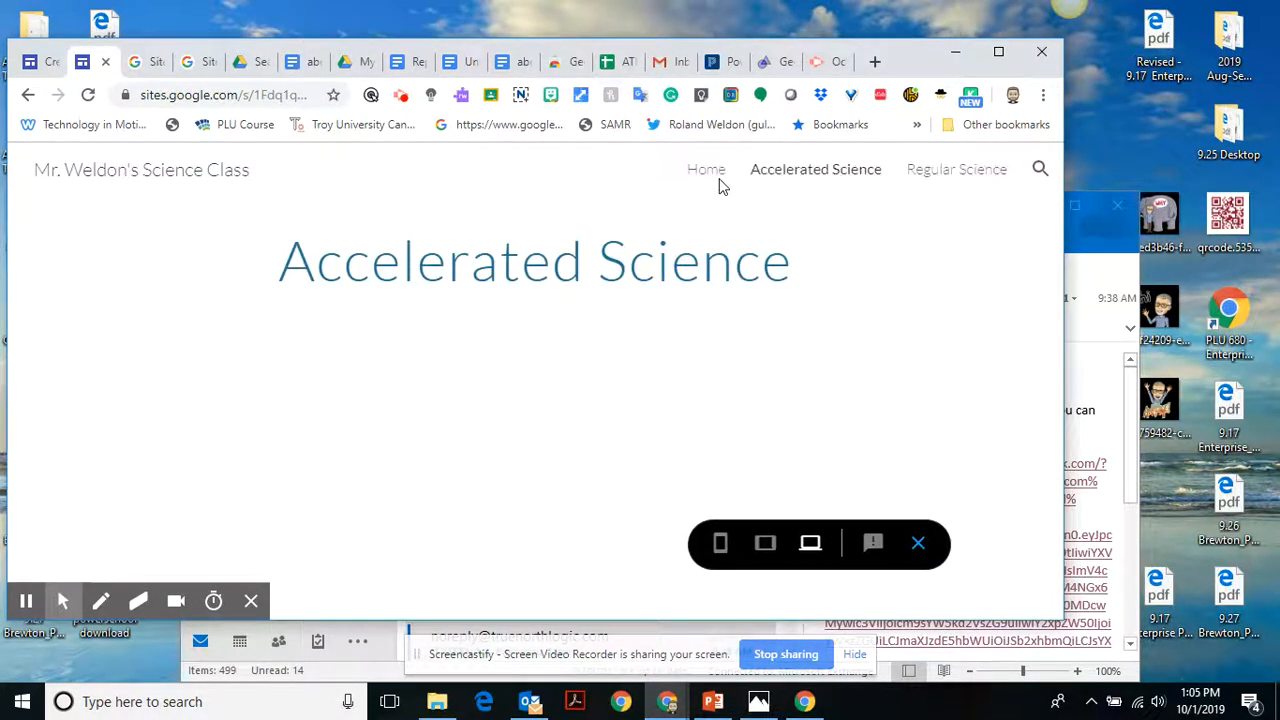
left_click(724, 550)
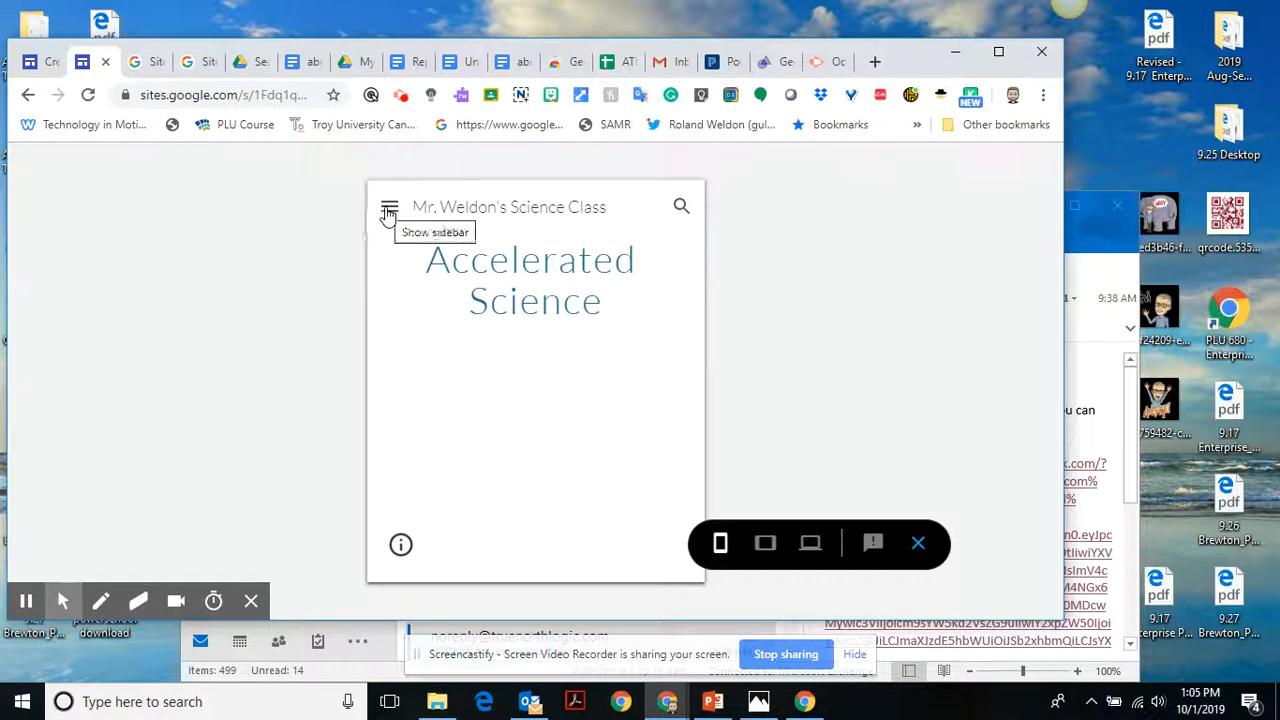
left_click(388, 207)
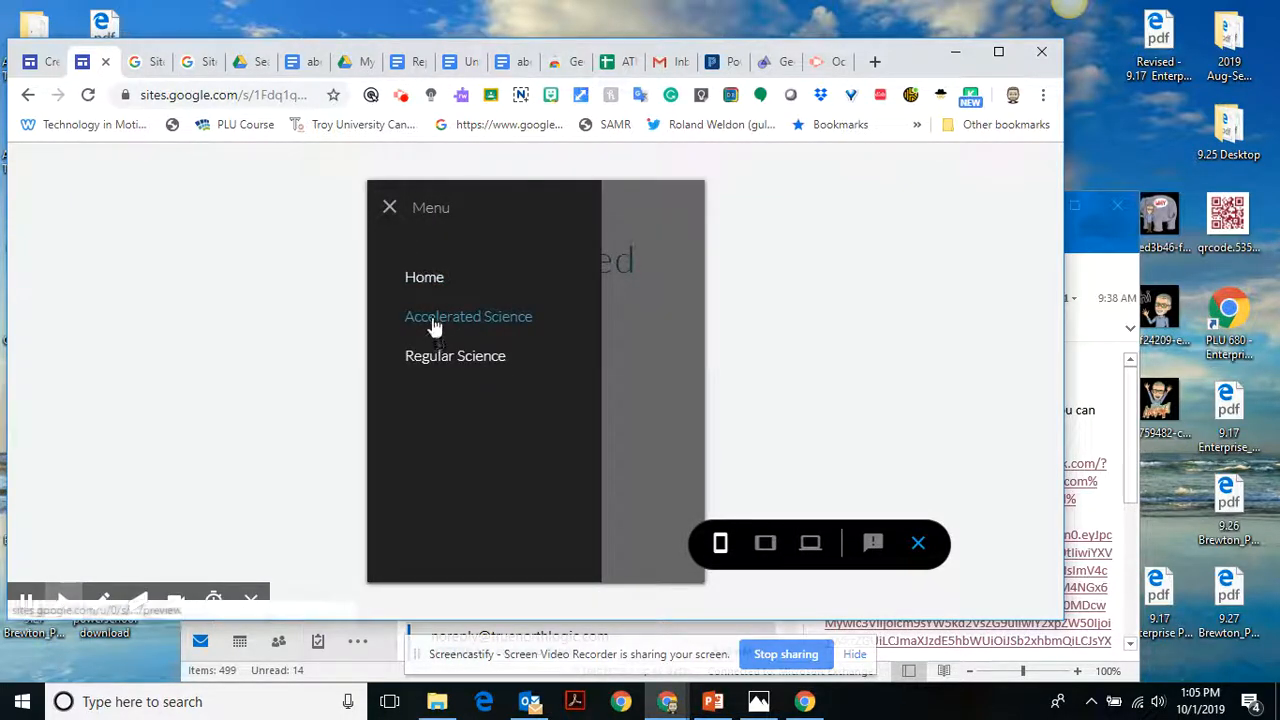
left_click(432, 318)
left_click(386, 207)
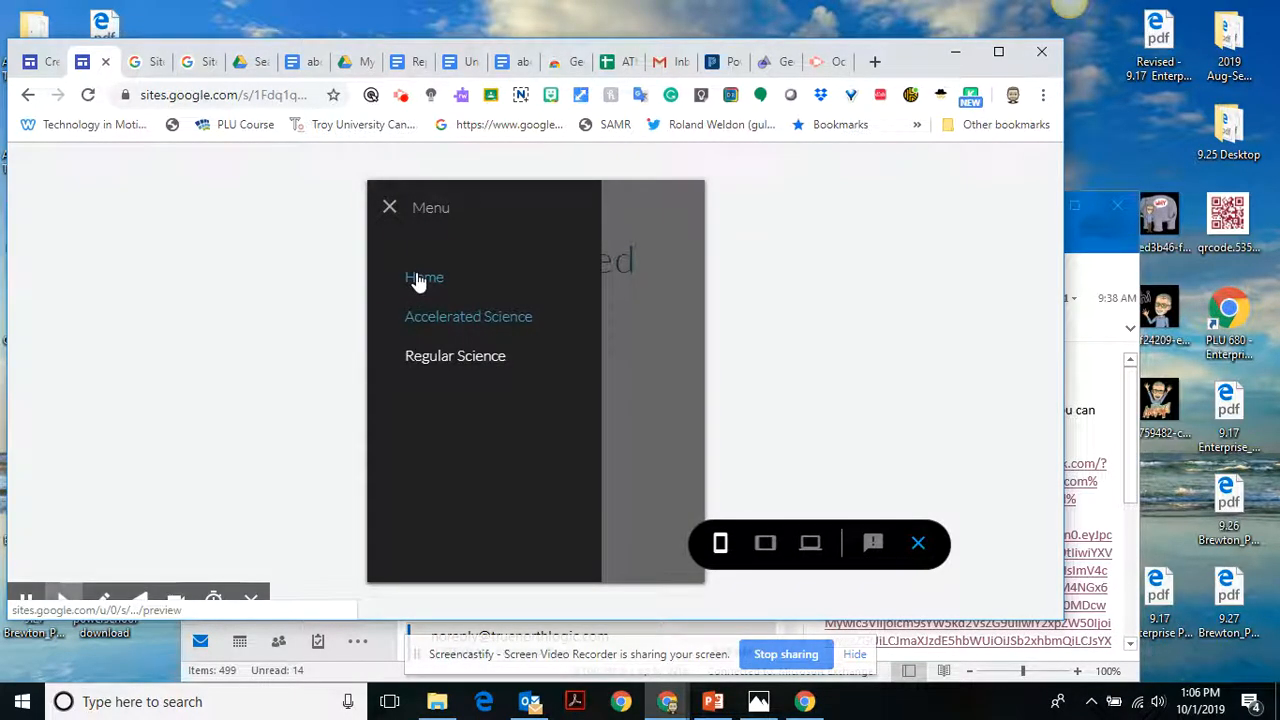
left_click(421, 279)
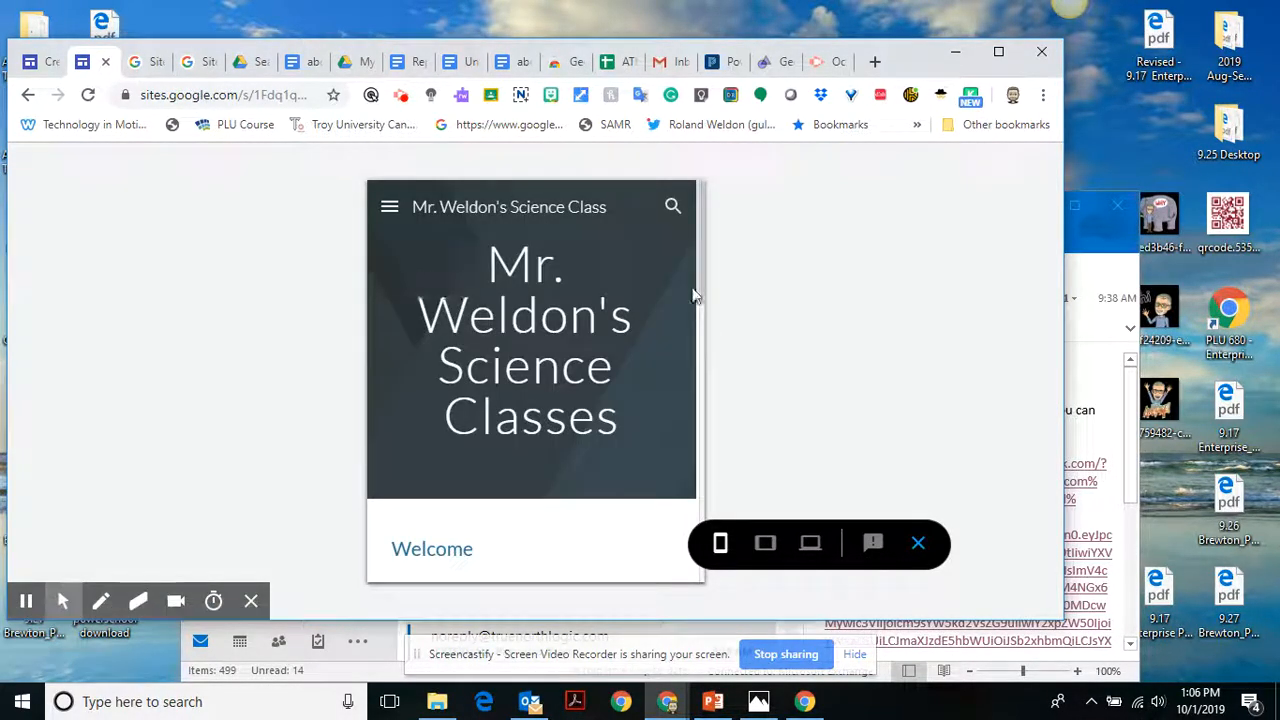
left_click_drag(699, 284, 670, 287)
left_click(918, 545)
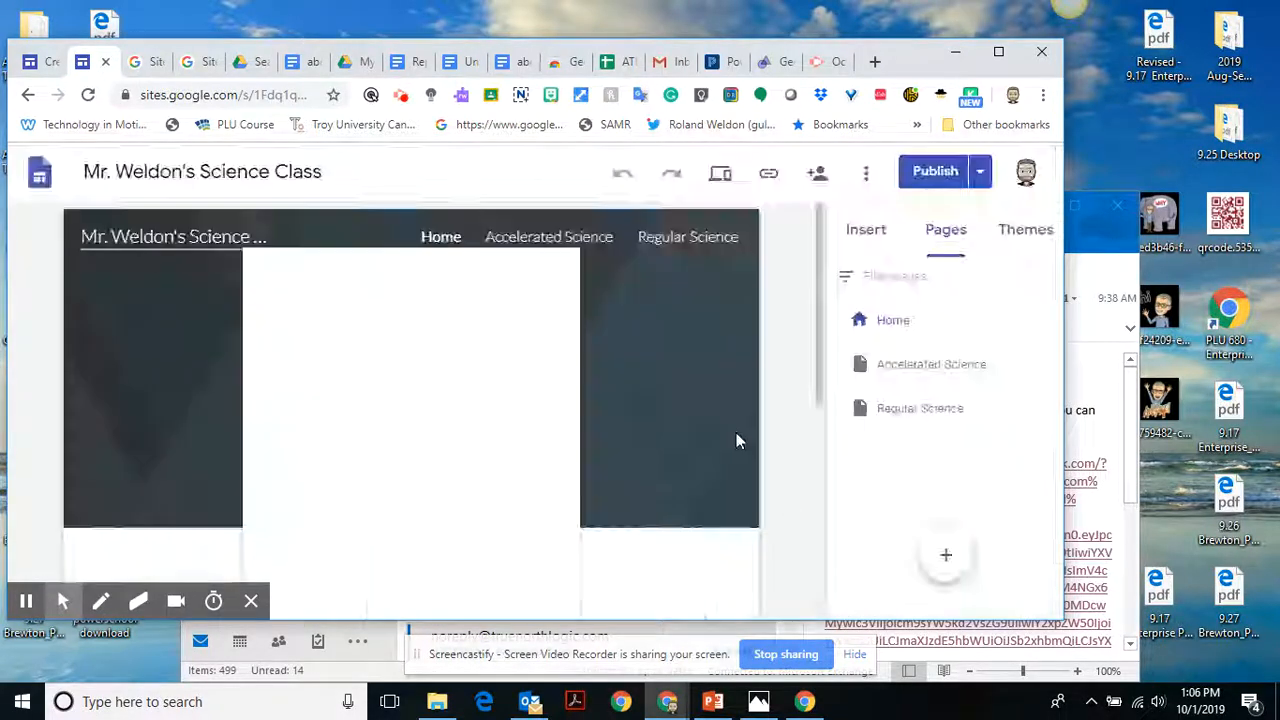